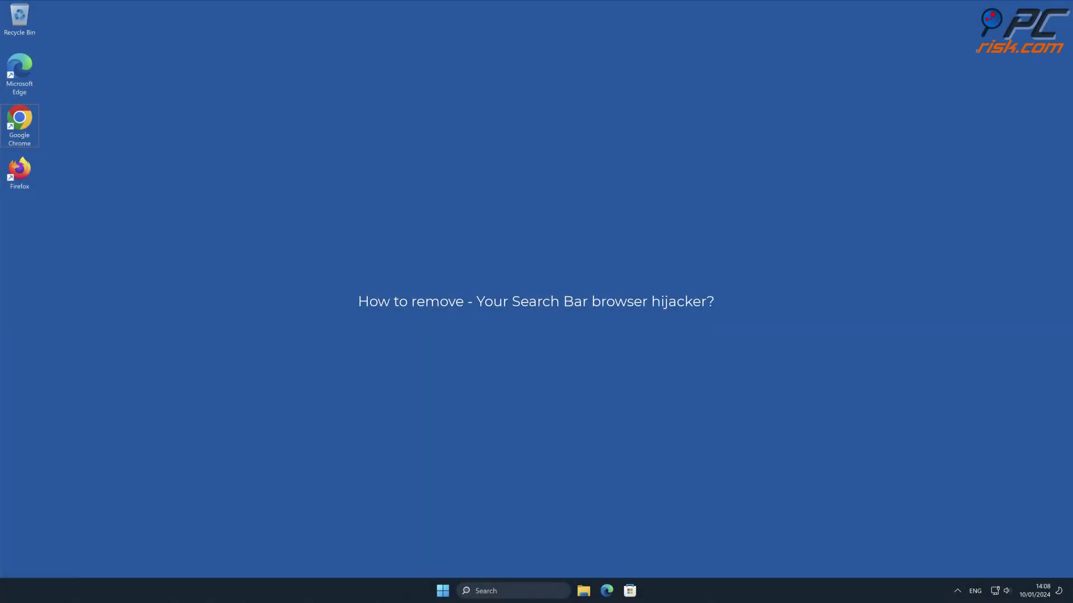
- Launch Chrome and search 'testing search engine' from the hijacked new tab, bringing up Bing results
{"action": "double_click", "coordinate": [26, 116]}
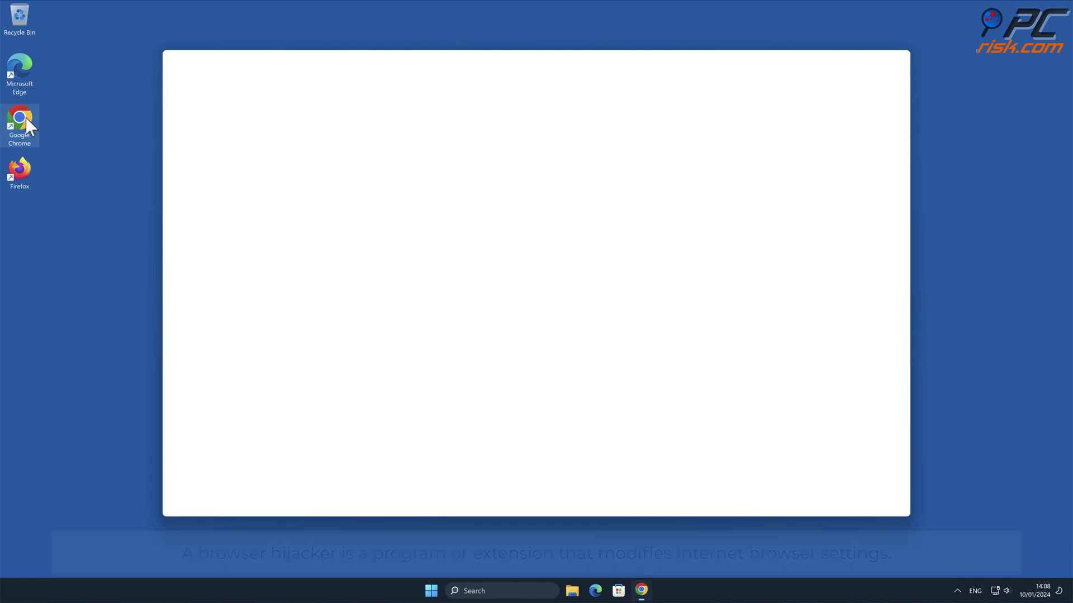
{"action": "left_click", "coordinate": [283, 83]}
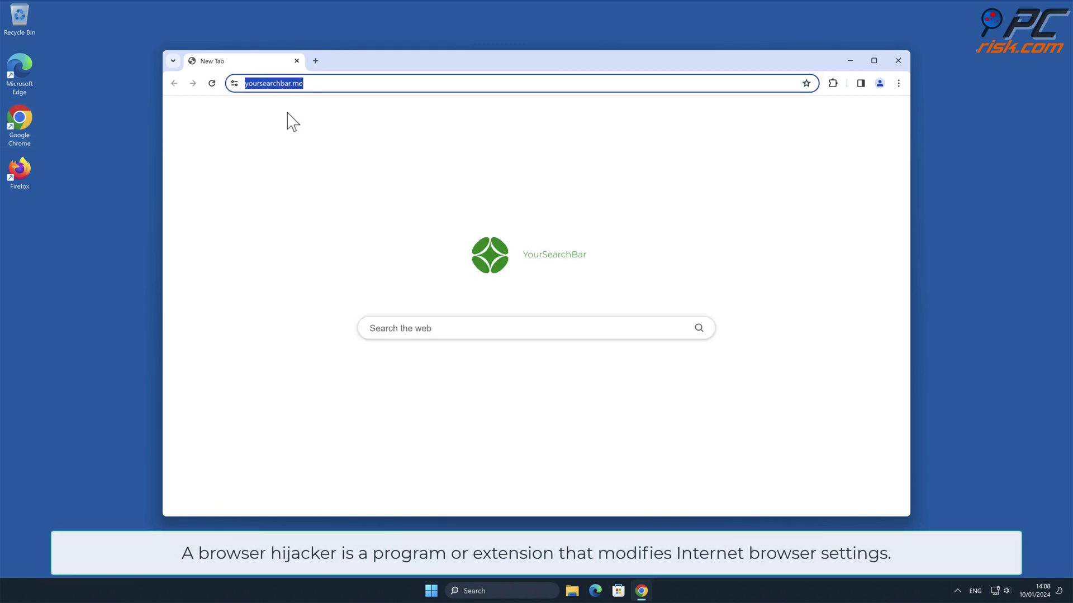
{"action": "type", "text": "testing search engine"}
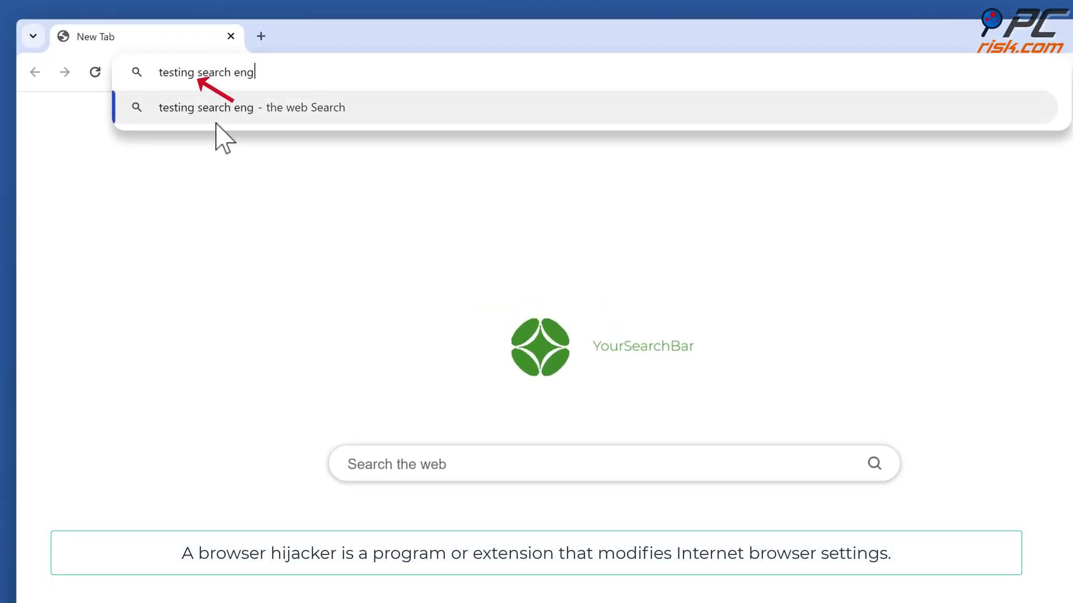
{"action": "key", "text": "Return"}
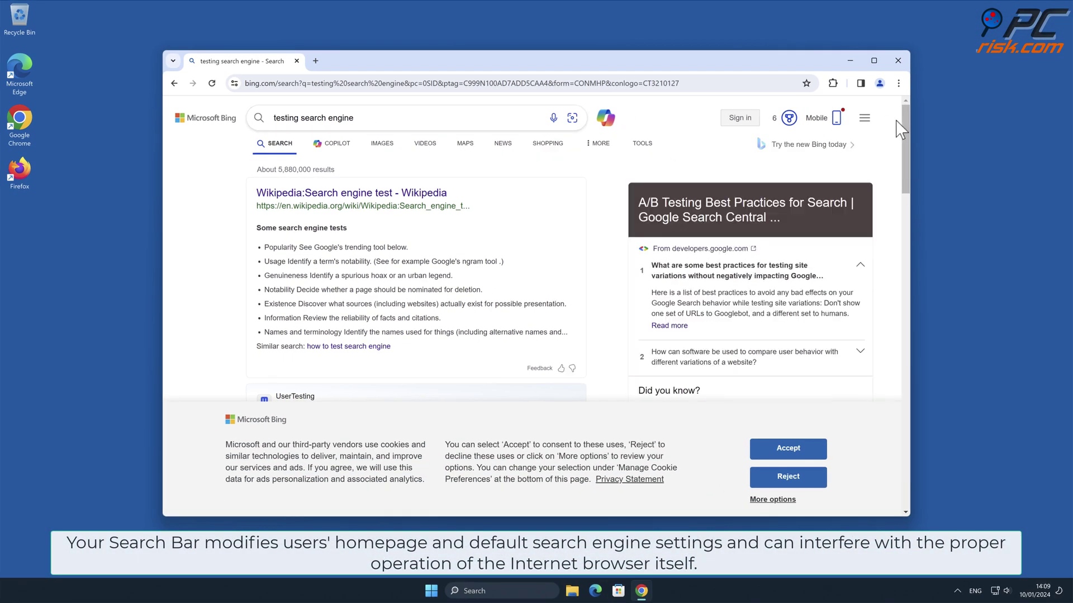
{"action": "left_click_drag", "start_coordinate": [904, 120], "coordinate": [893, 151]}
- Open Chrome's Manage Extensions page, showing the enabled Your Search Bar extension
{"action": "left_click", "coordinate": [898, 84]}
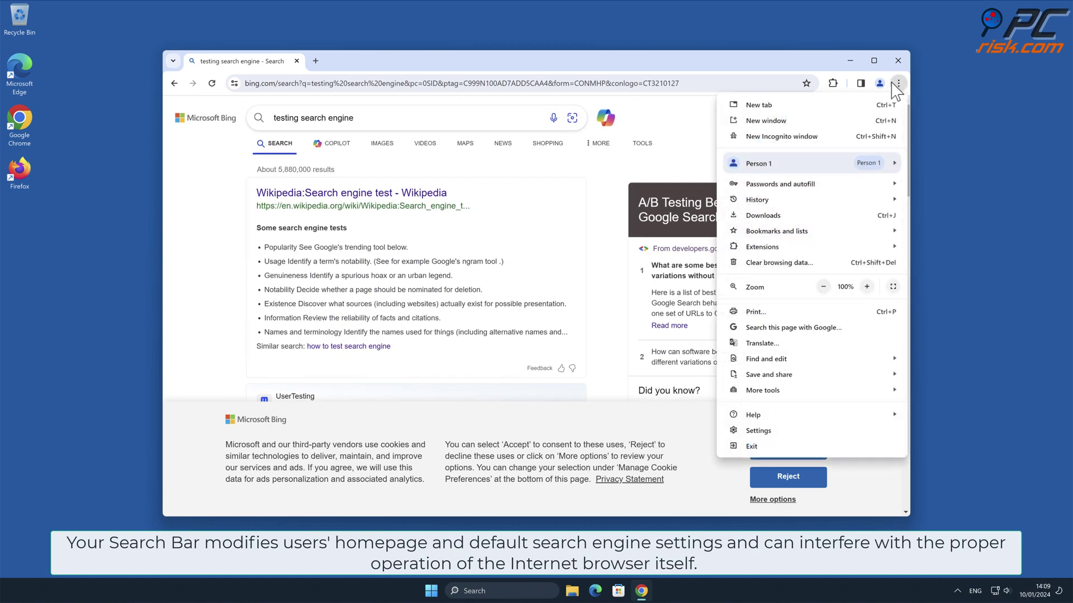
{"action": "mouse_move", "coordinate": [858, 245]}
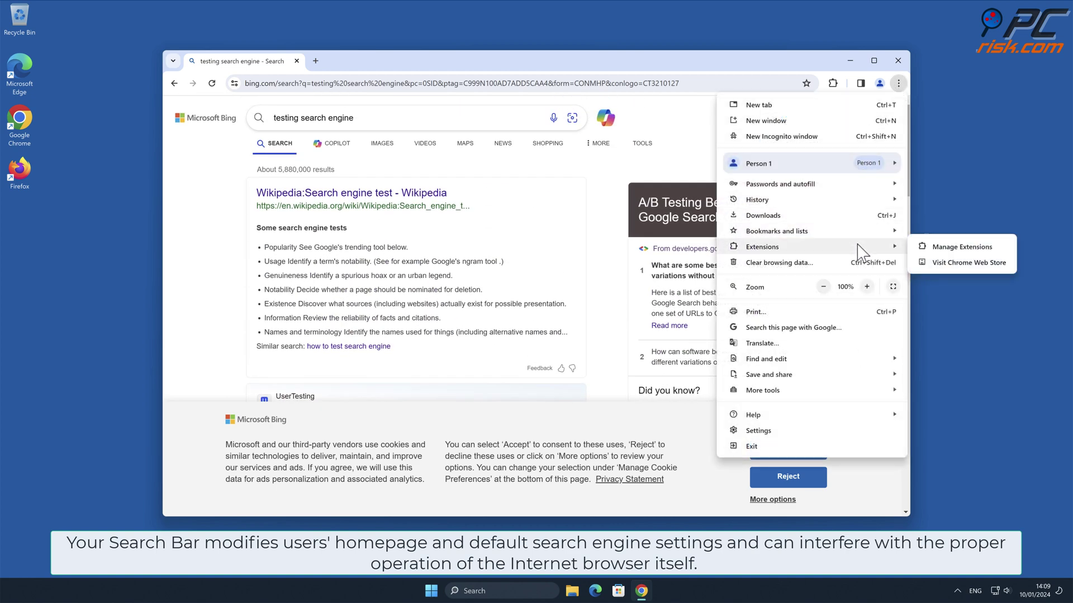
{"action": "left_click", "coordinate": [950, 246]}
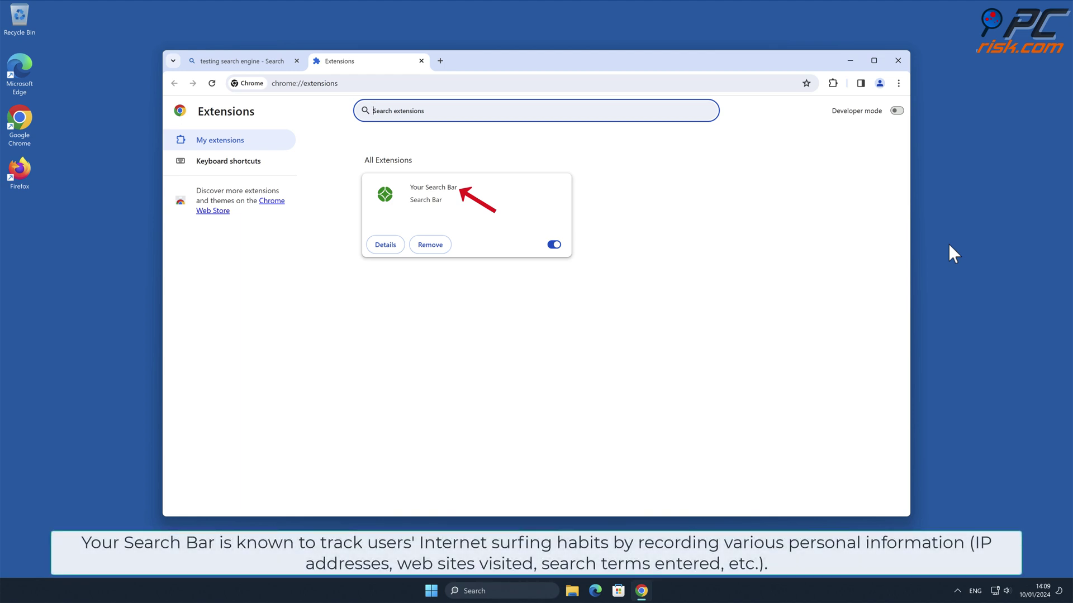
- Review Chrome's search engine list, where Your Search Bar controls 'the web', then close Chrome
{"action": "left_click", "coordinate": [899, 84]}
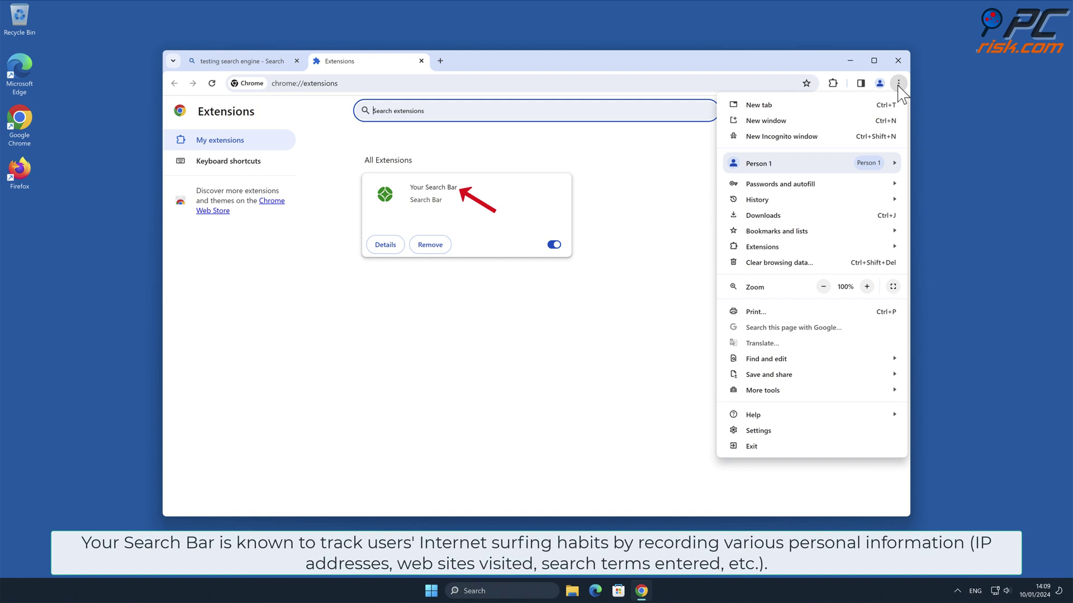
{"action": "left_click", "coordinate": [796, 434]}
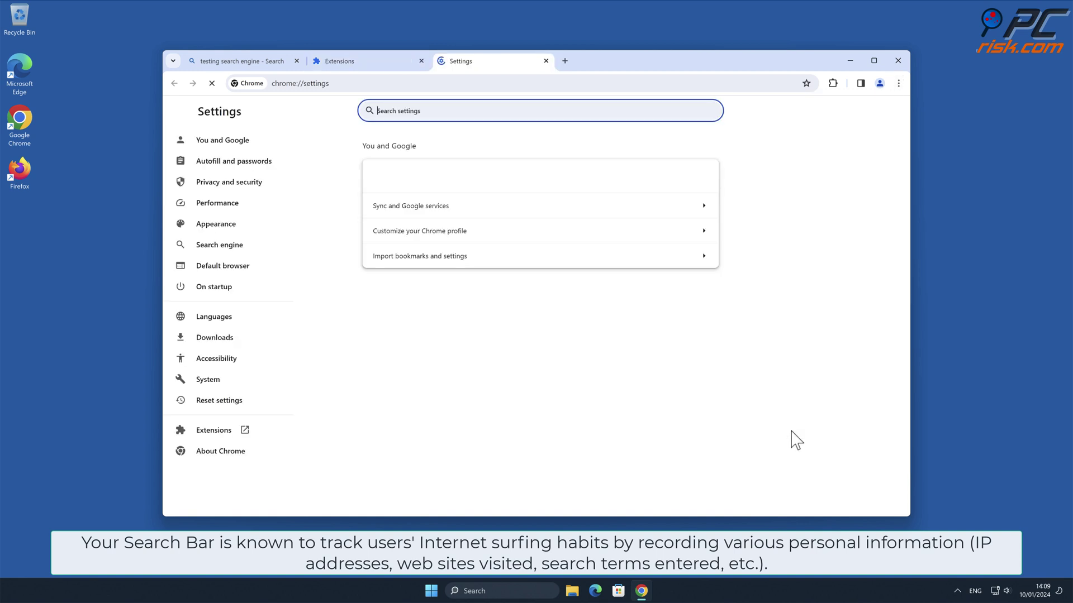
{"action": "left_click", "coordinate": [248, 253]}
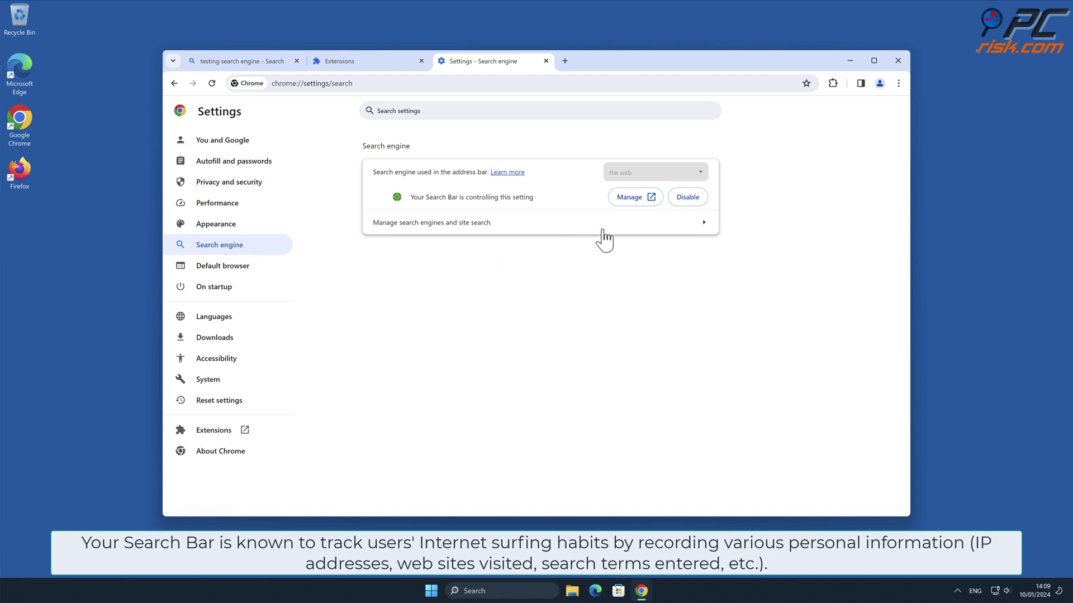
{"action": "left_click", "coordinate": [705, 226]}
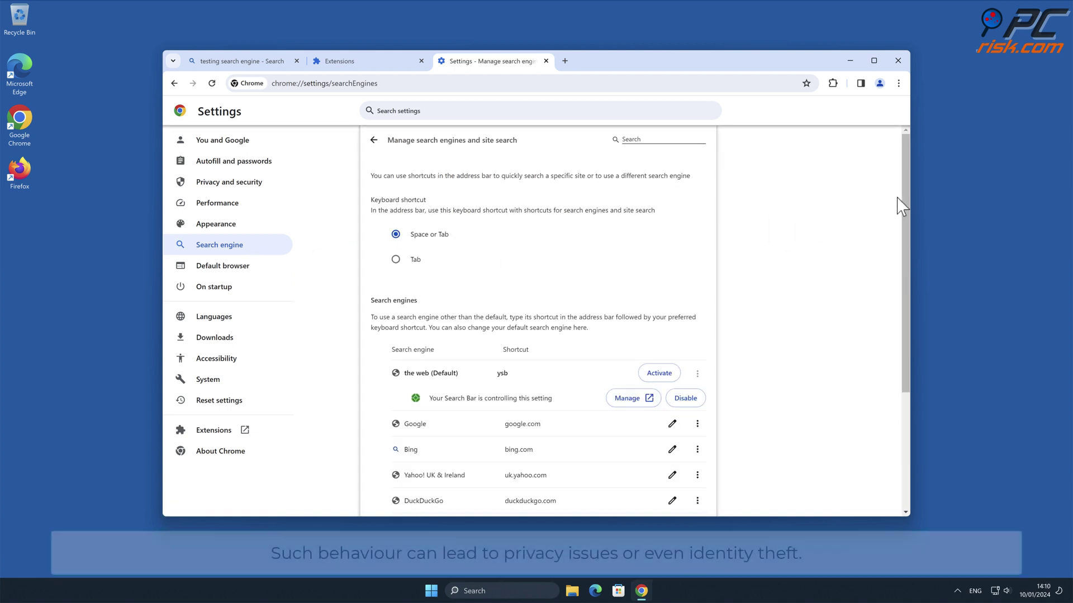
{"action": "left_click_drag", "start_coordinate": [907, 187], "coordinate": [909, 296]}
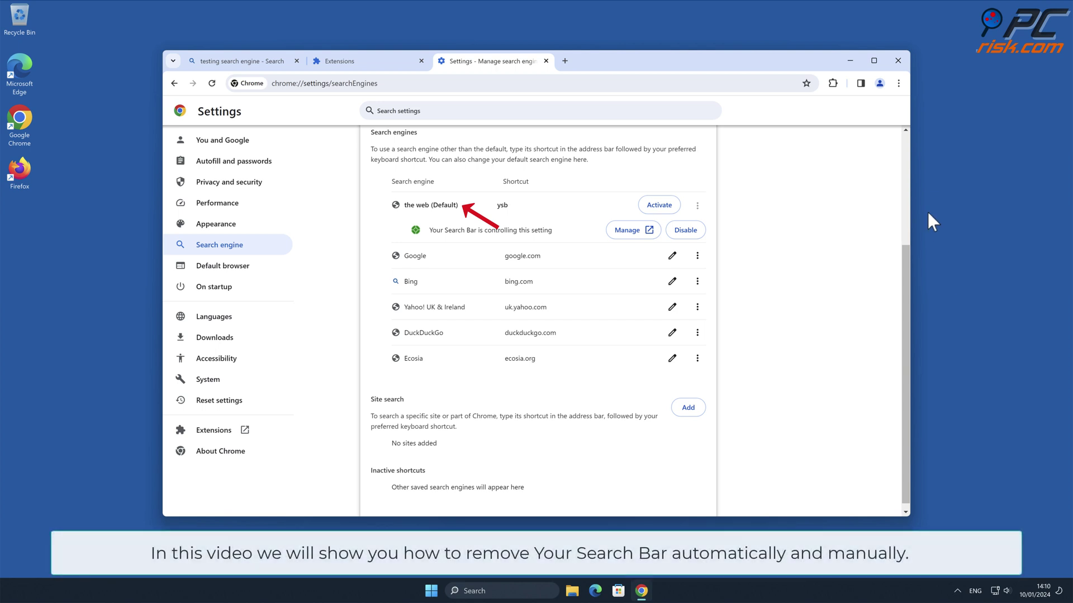
{"action": "left_click", "coordinate": [898, 60]}
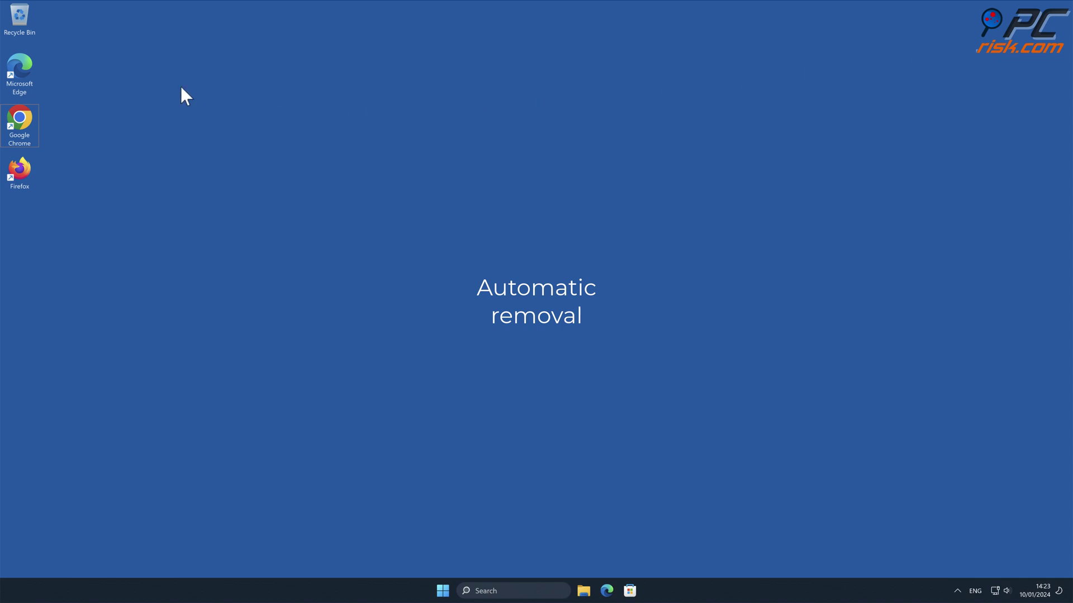
{"action": "double_click", "coordinate": [22, 115]}
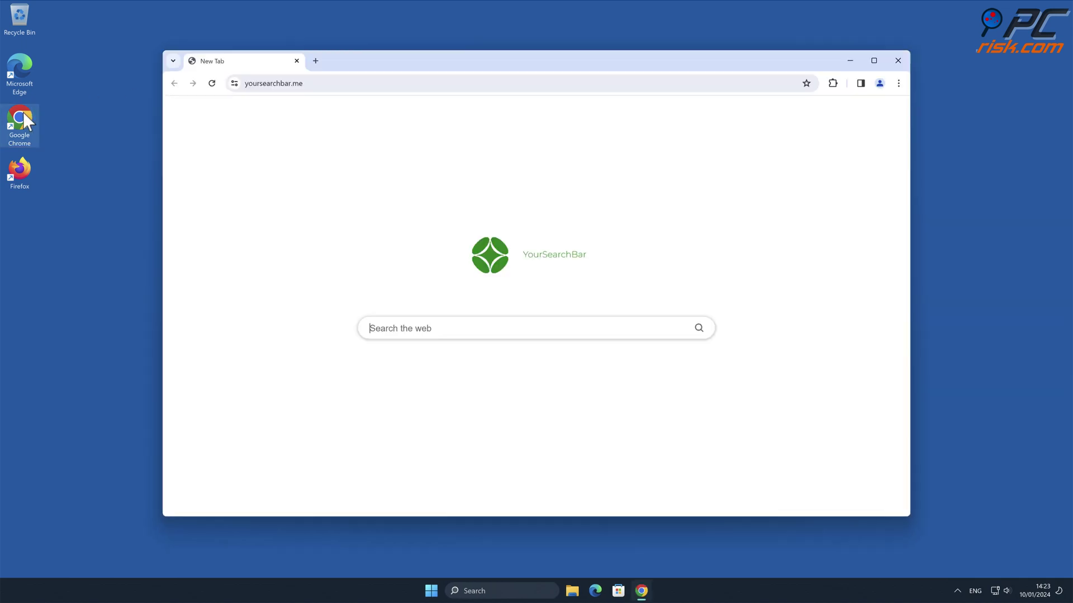
{"action": "left_click", "coordinate": [273, 90]}
{"action": "type", "text": "www.comboclea"}
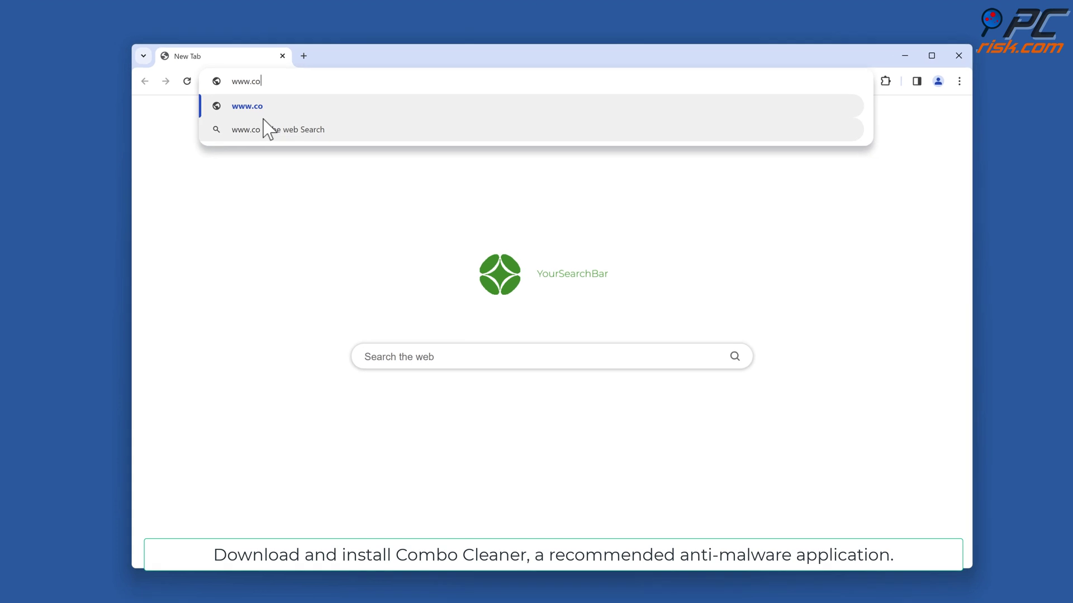
{"action": "type", "text": "ner.com"}
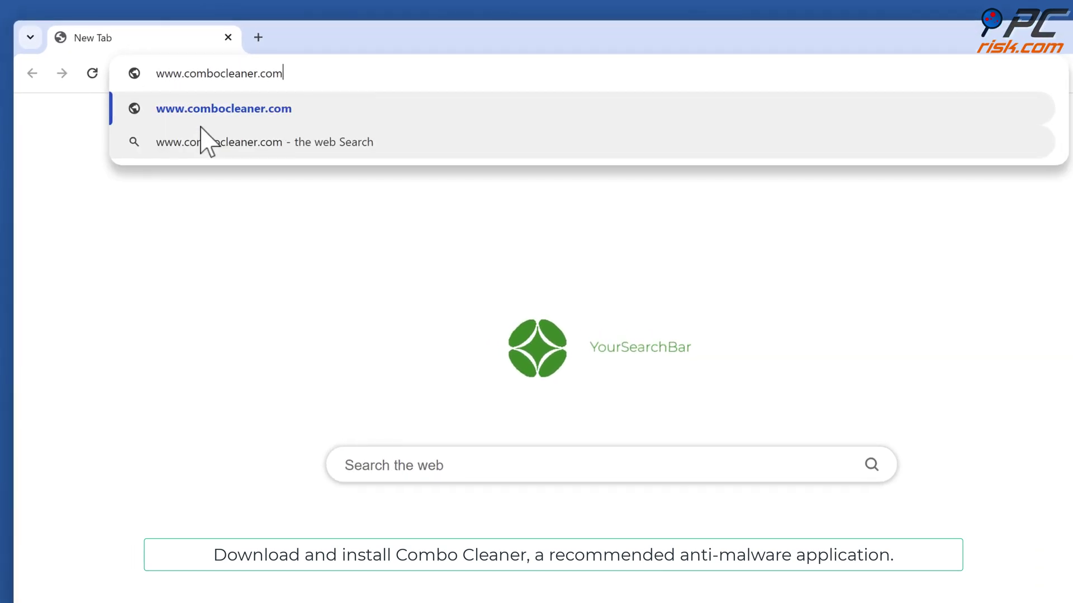
{"action": "key", "text": "Return"}
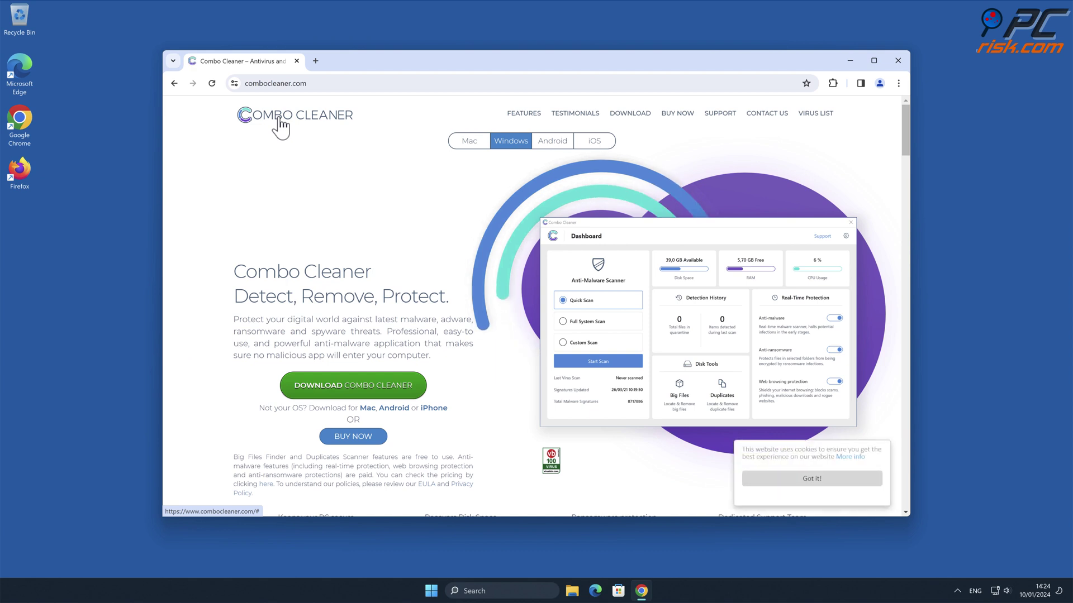
- Download CCSetup.exe from the Combo Cleaner site and install it to the default folder
{"action": "left_click", "coordinate": [413, 396]}
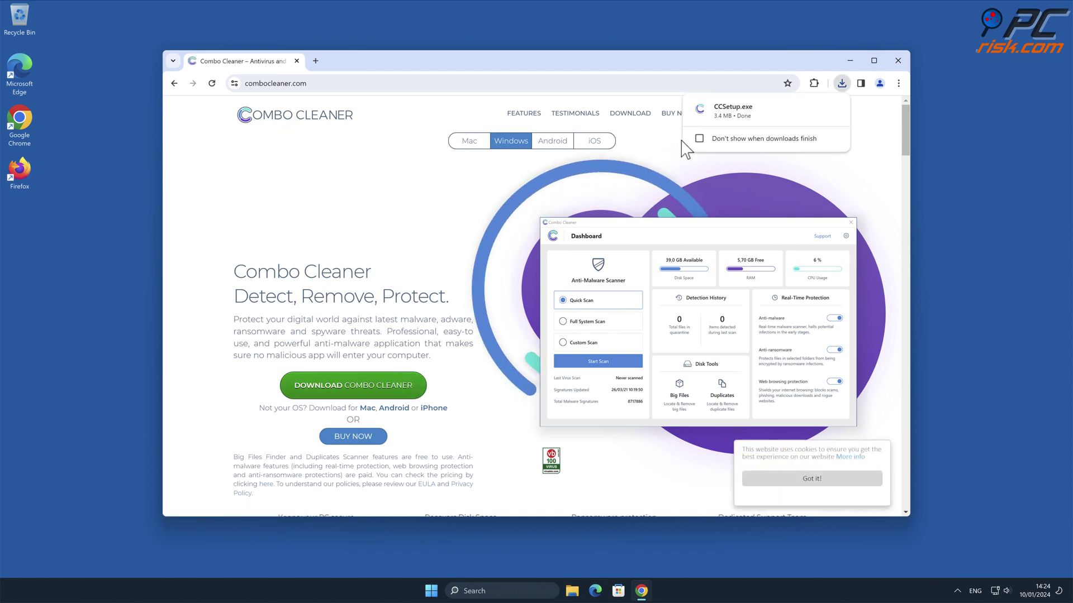
{"action": "left_click", "coordinate": [729, 111]}
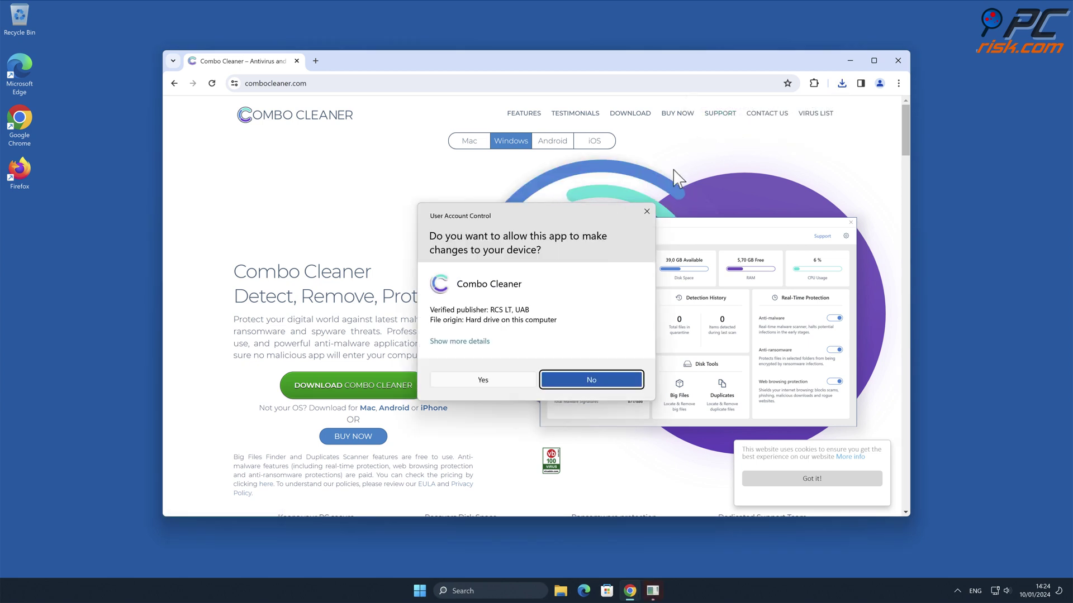
{"action": "left_click", "coordinate": [483, 382]}
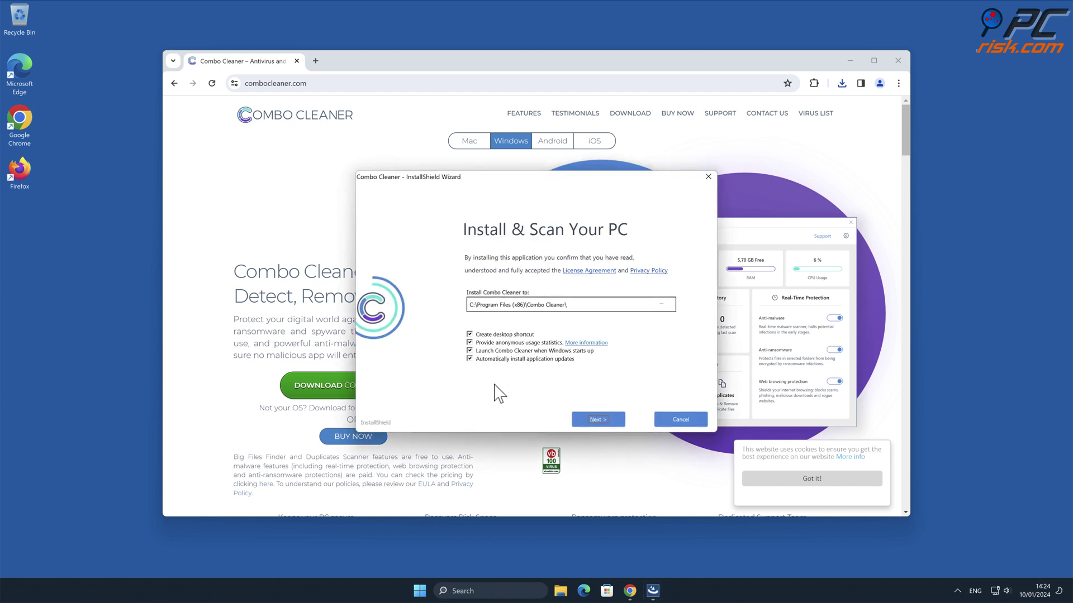
{"action": "left_click", "coordinate": [609, 419]}
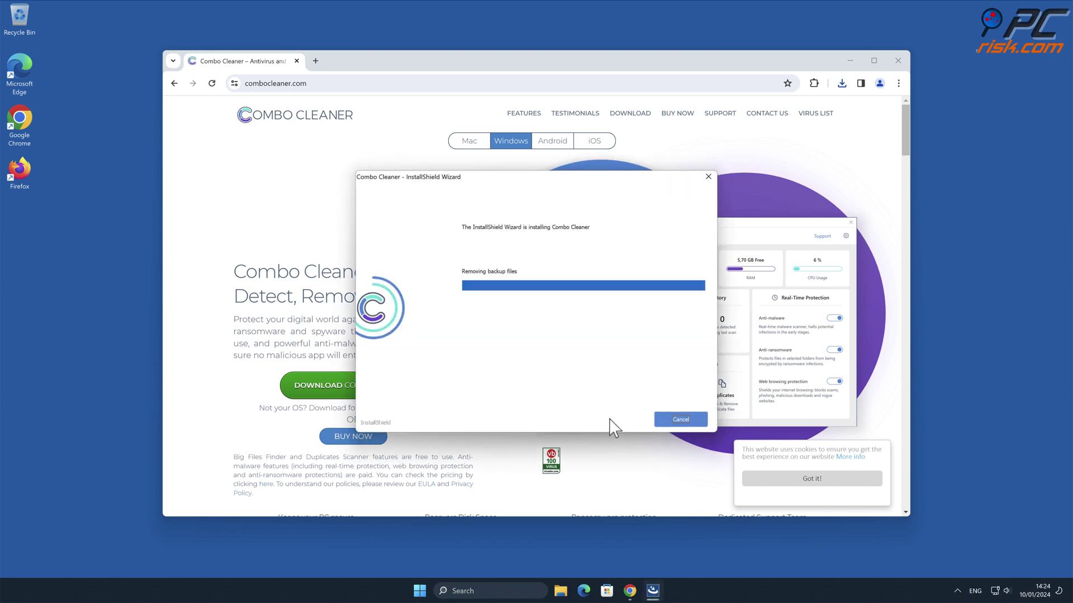
{"action": "left_click", "coordinate": [688, 421]}
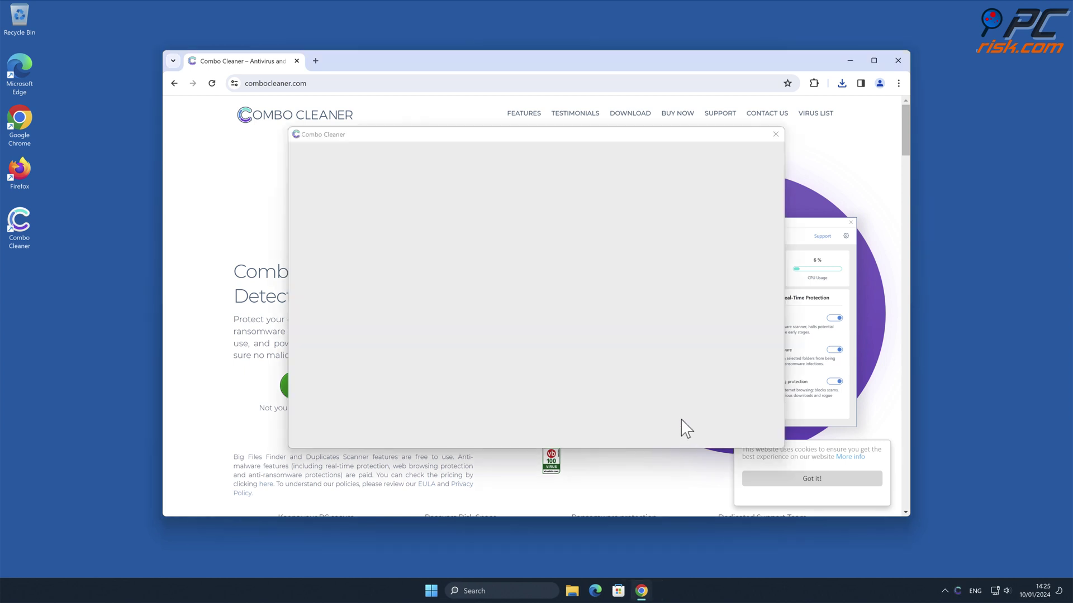
- Close Chrome, remove the detected threats and activate a Combo Cleaner licence
{"action": "left_click", "coordinate": [898, 61]}
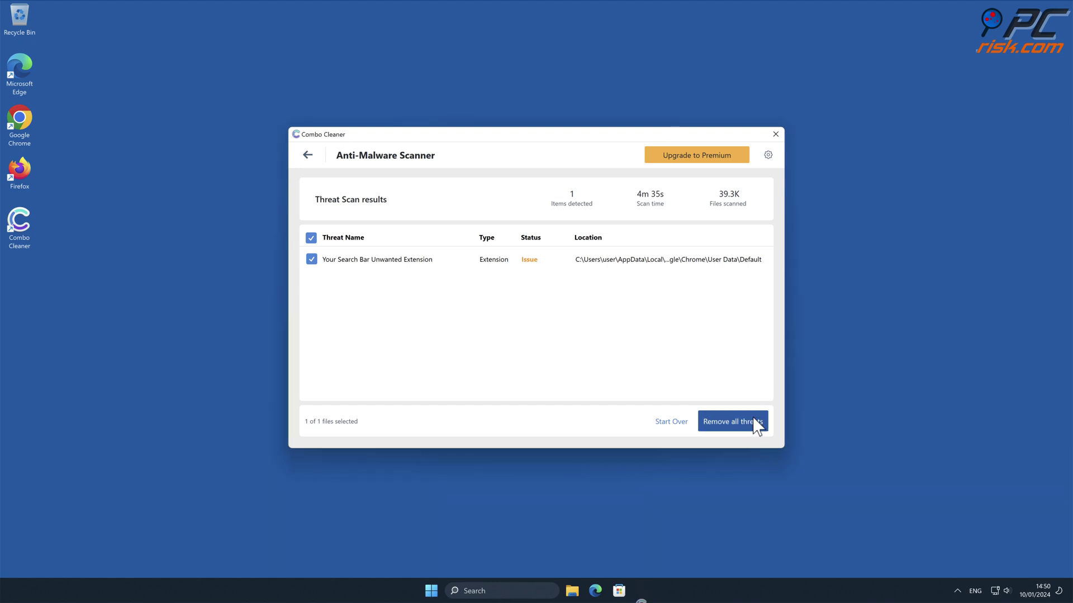
{"action": "left_click", "coordinate": [752, 420]}
{"action": "left_click", "coordinate": [407, 402]}
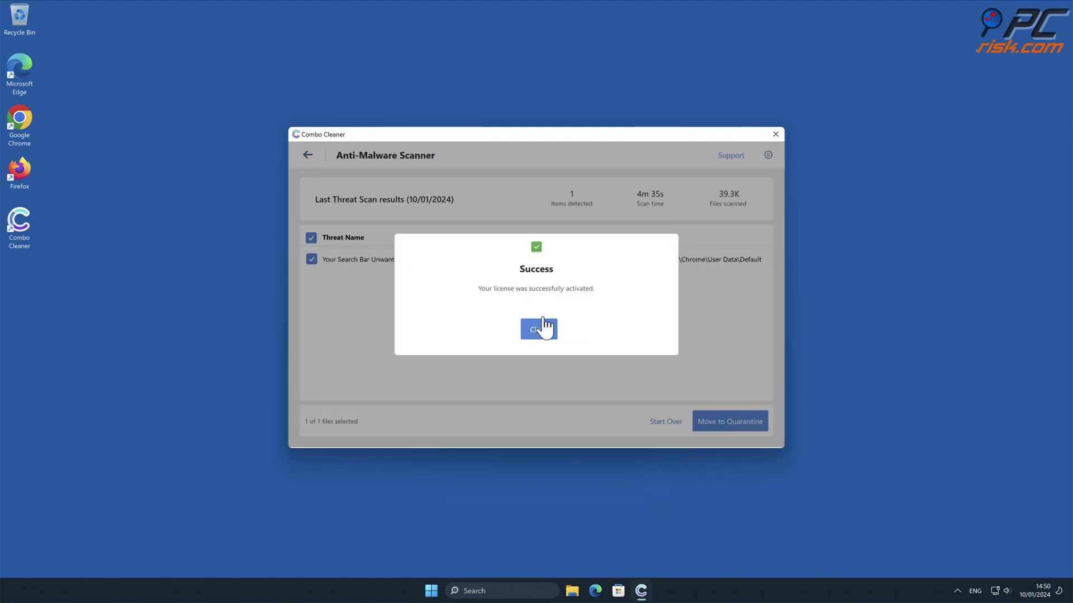
{"action": "left_click", "coordinate": [544, 329]}
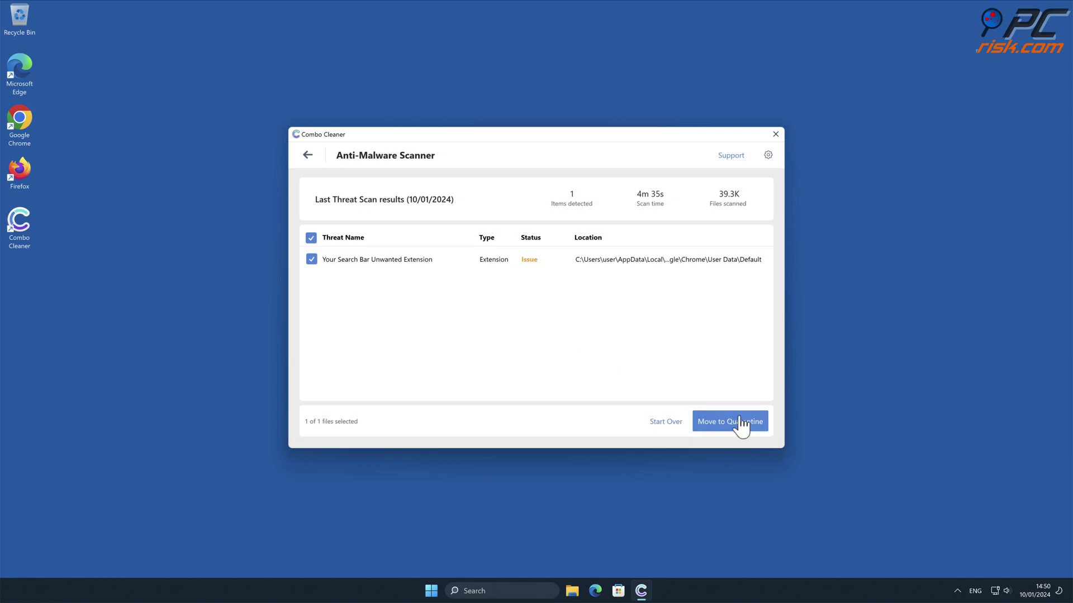
- Quarantine the Your Search Bar extension, then close the scan summary and Combo Cleaner
{"action": "left_click", "coordinate": [758, 427]}
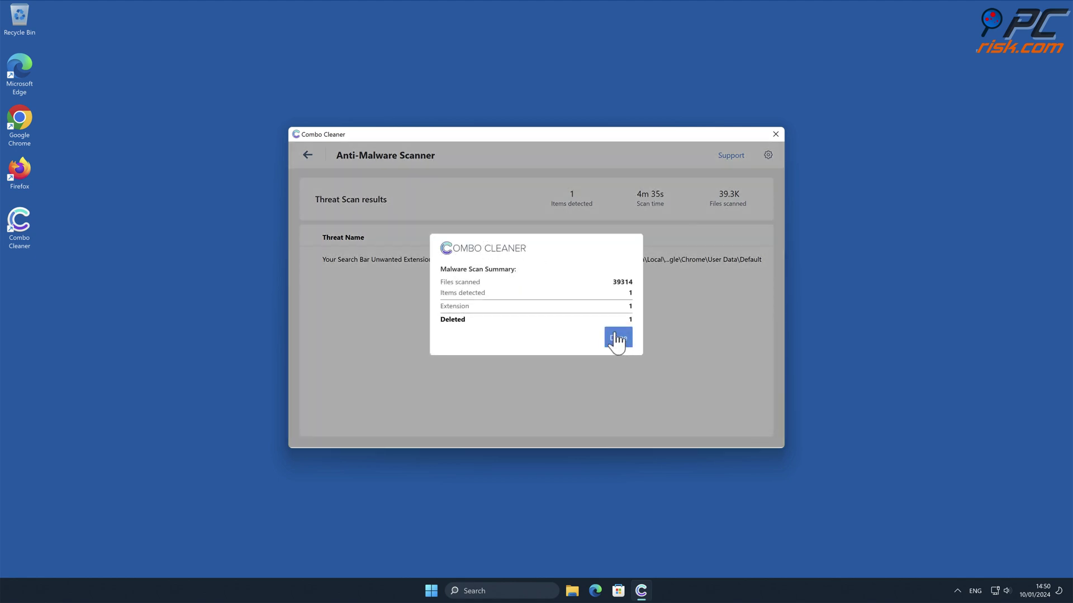
{"action": "left_click", "coordinate": [617, 338]}
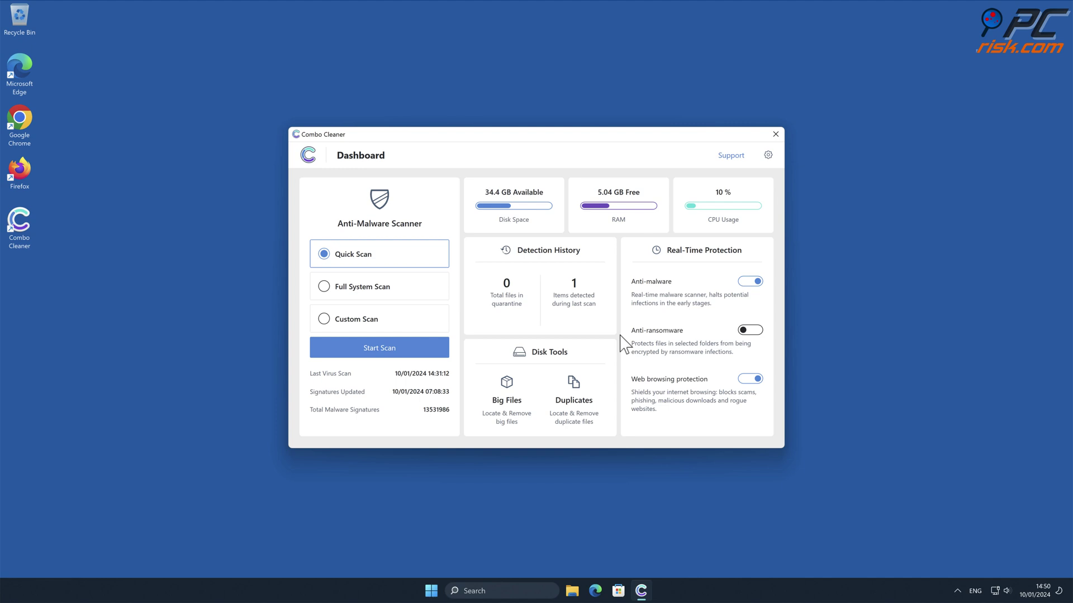
{"action": "left_click", "coordinate": [776, 134]}
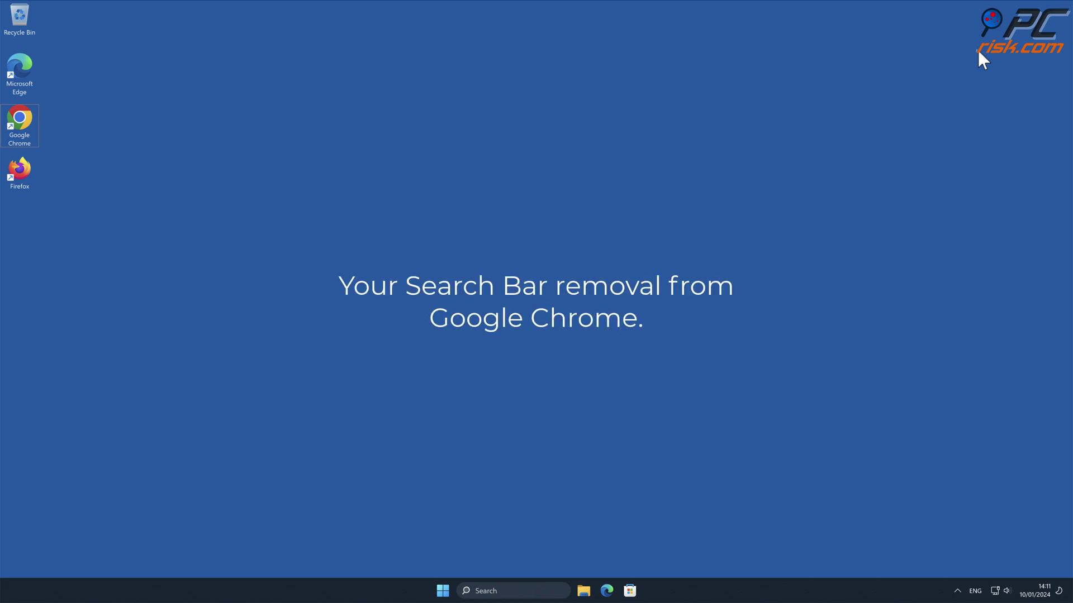
- Relaunch Chrome and remove the Your Search Bar extension from the Extensions page
{"action": "double_click", "coordinate": [26, 119]}
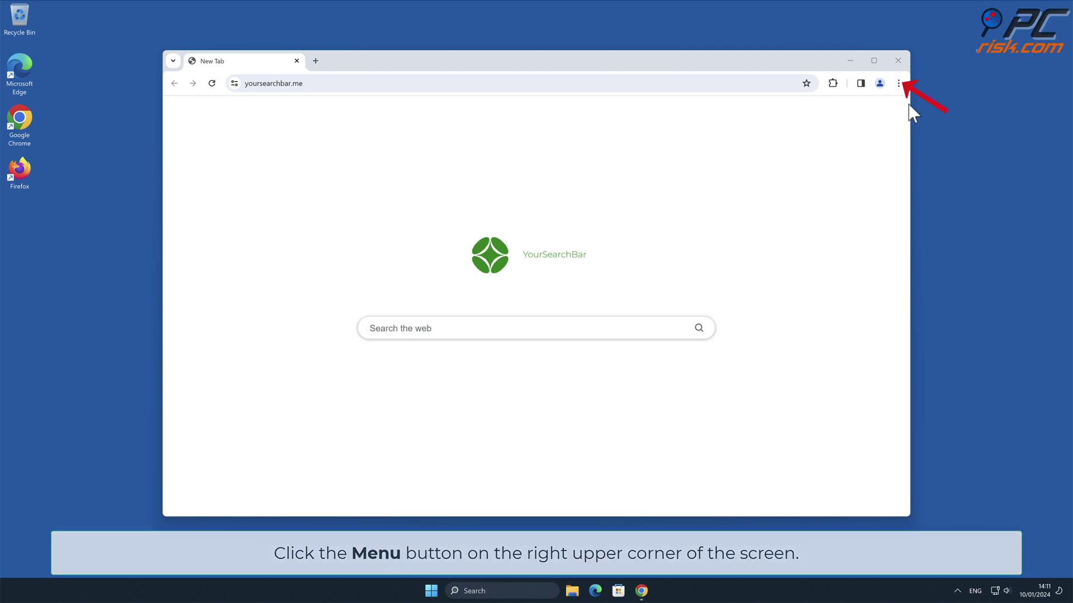
{"action": "left_click", "coordinate": [898, 84]}
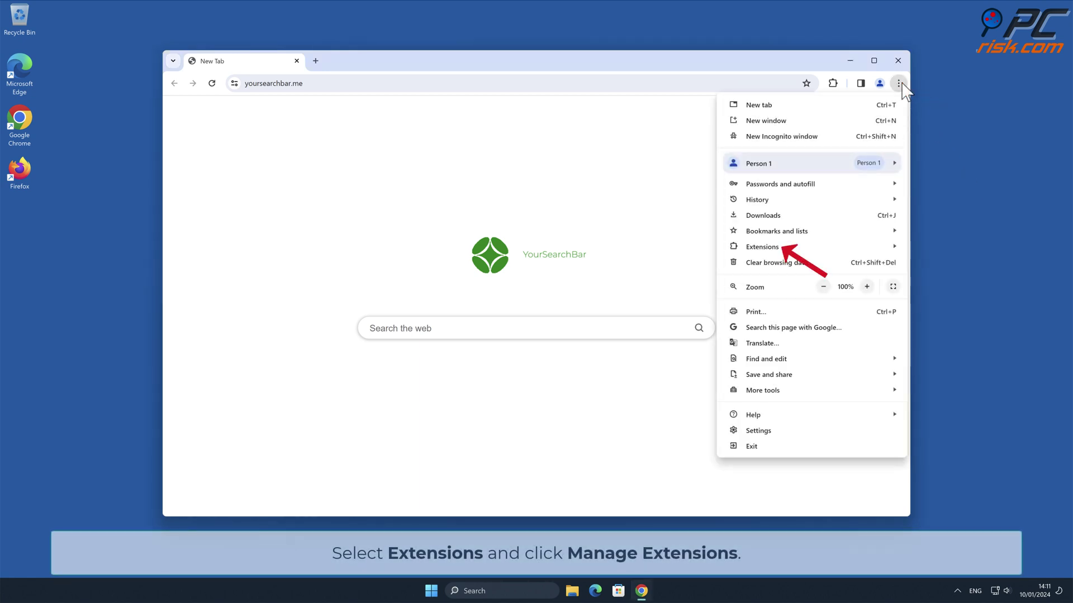
{"action": "mouse_move", "coordinate": [777, 251]}
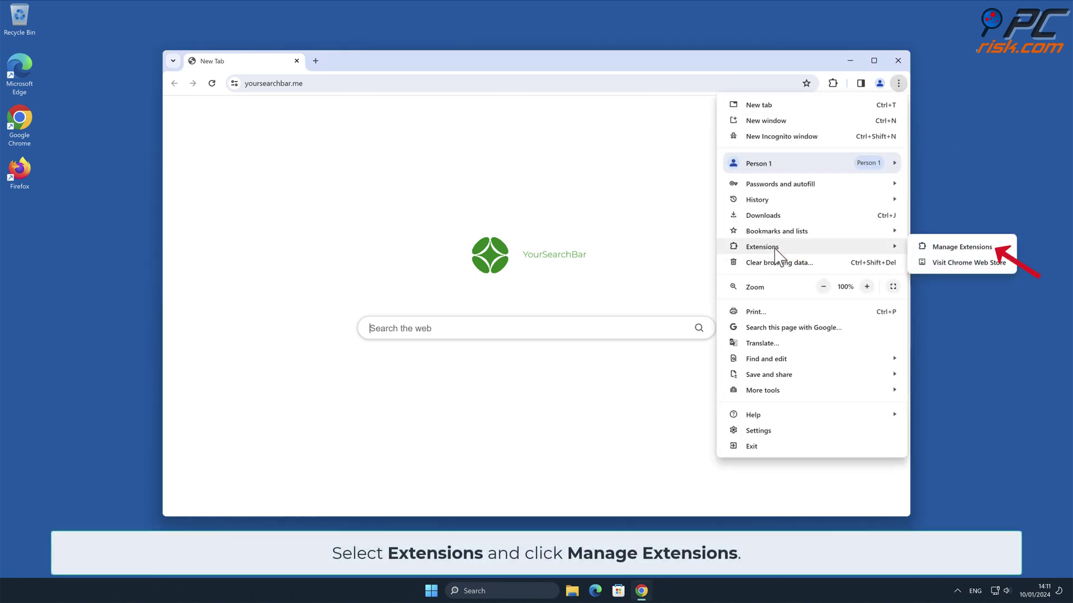
{"action": "left_click", "coordinate": [967, 248]}
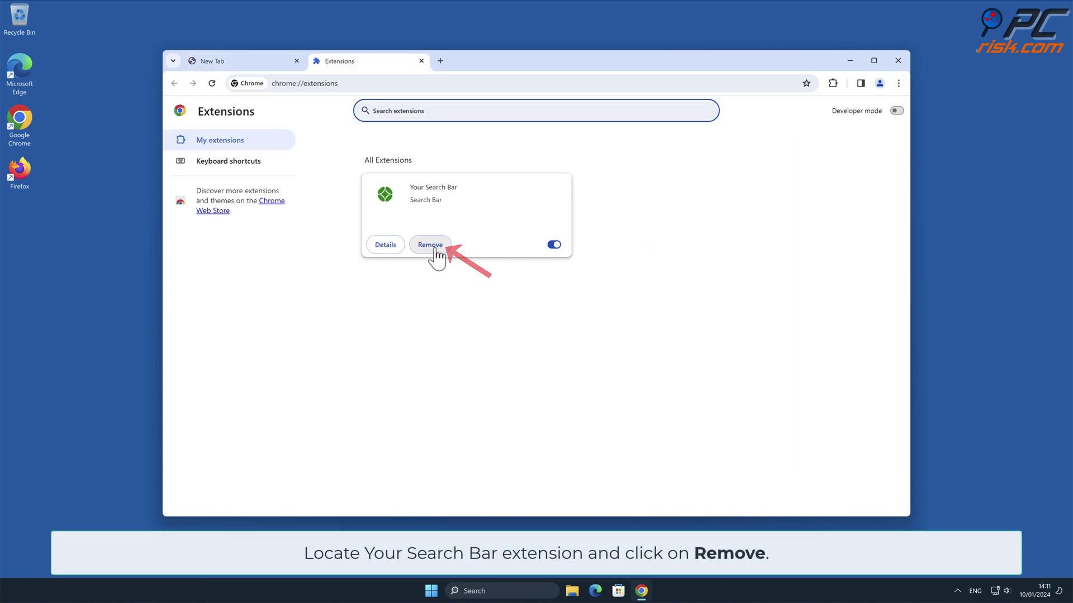
{"action": "left_click", "coordinate": [433, 247]}
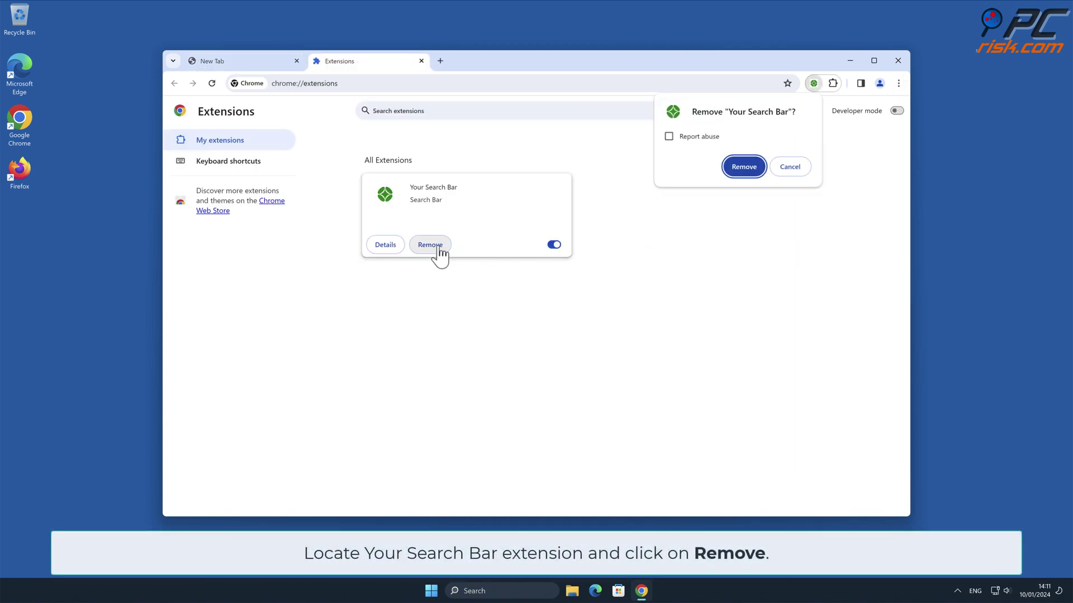
{"action": "left_click", "coordinate": [754, 170]}
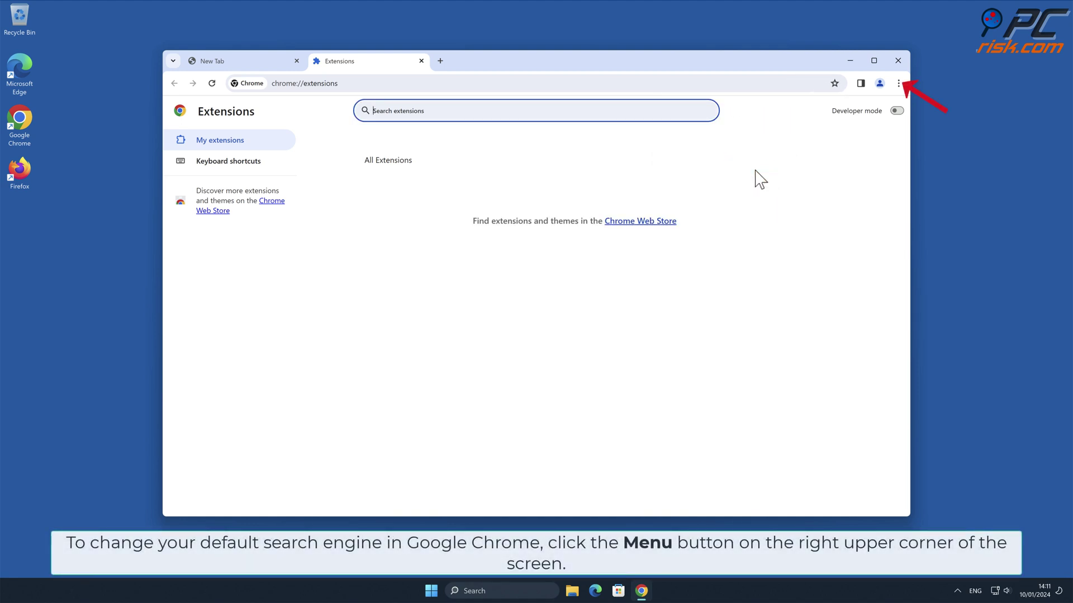
{"action": "left_click", "coordinate": [898, 83]}
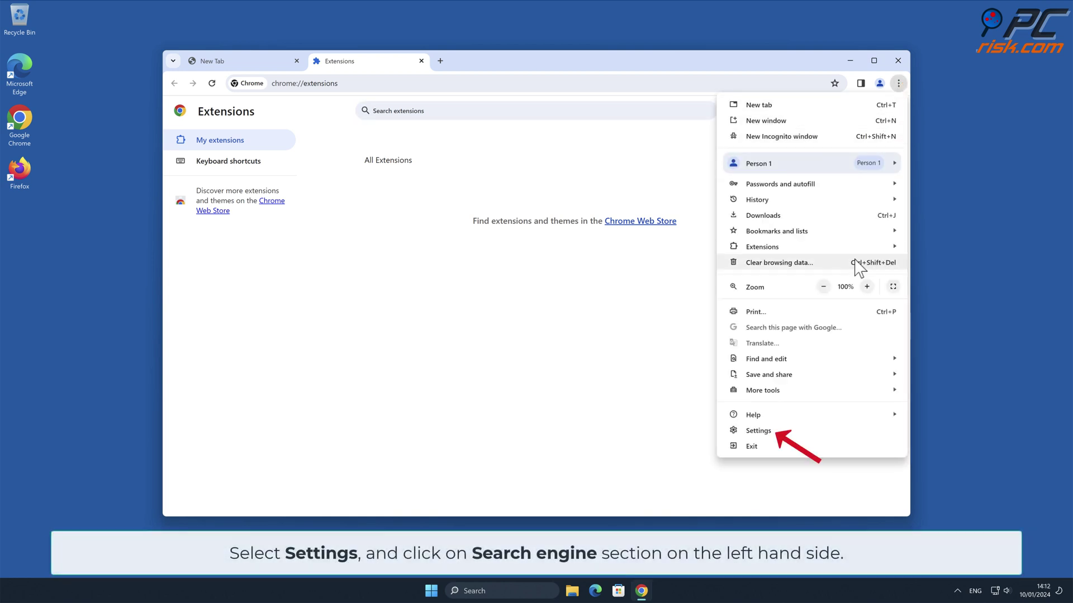
- In Manage search engines, make Google the default and delete the 'the web' (ysb) entry
{"action": "left_click", "coordinate": [787, 430]}
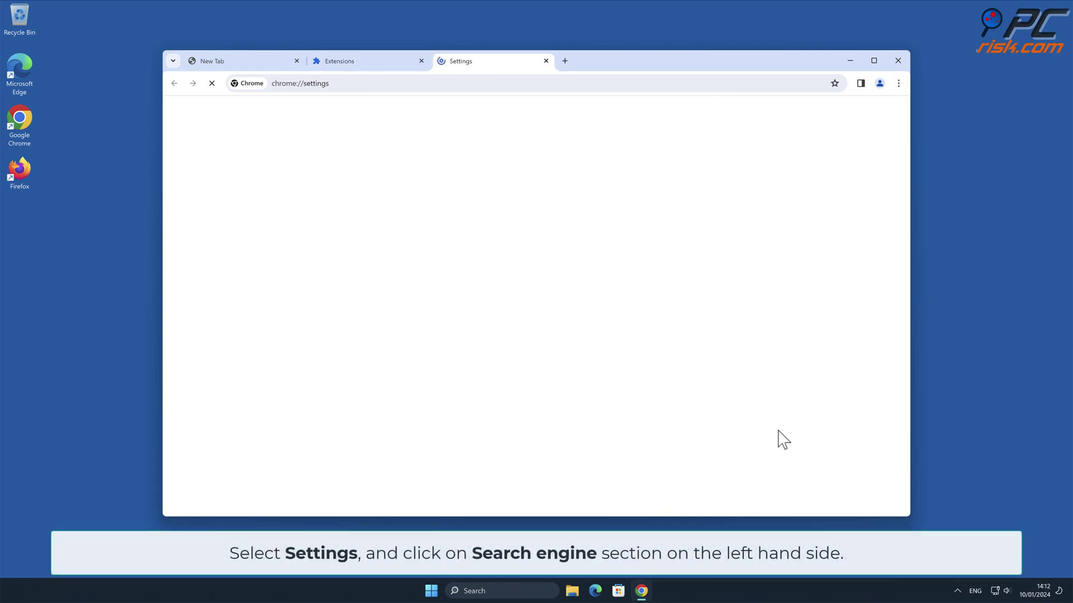
{"action": "left_click", "coordinate": [242, 255]}
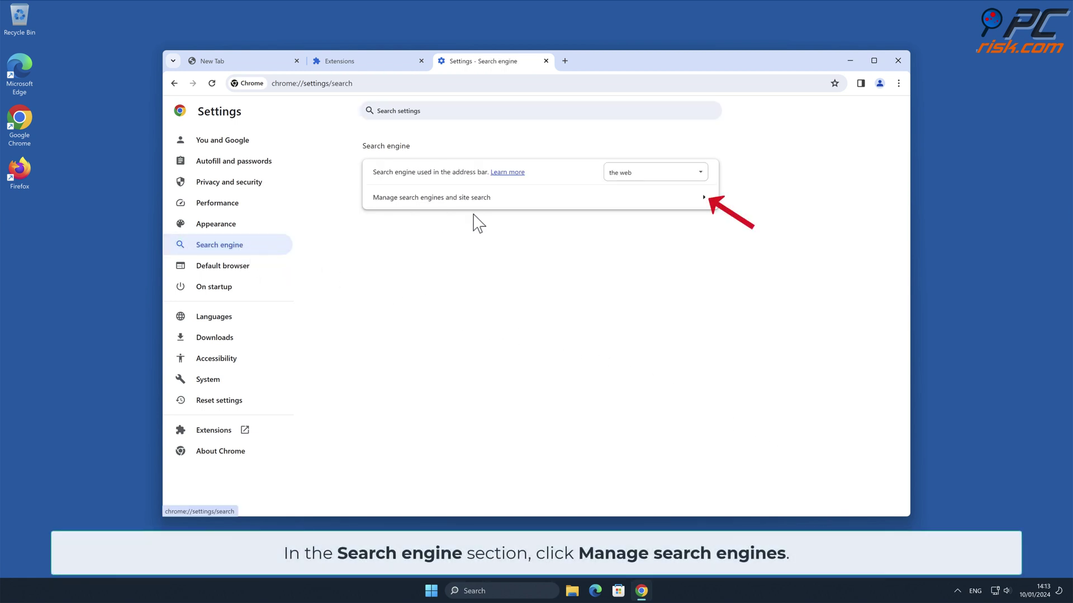
{"action": "left_click", "coordinate": [700, 202]}
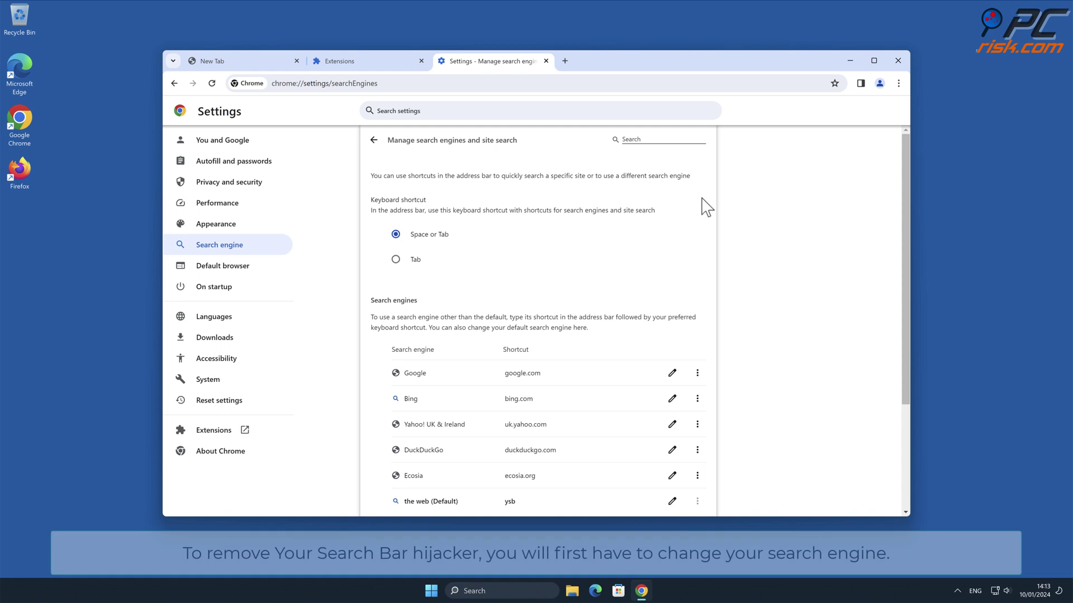
{"action": "left_click_drag", "start_coordinate": [906, 237], "coordinate": [908, 294]}
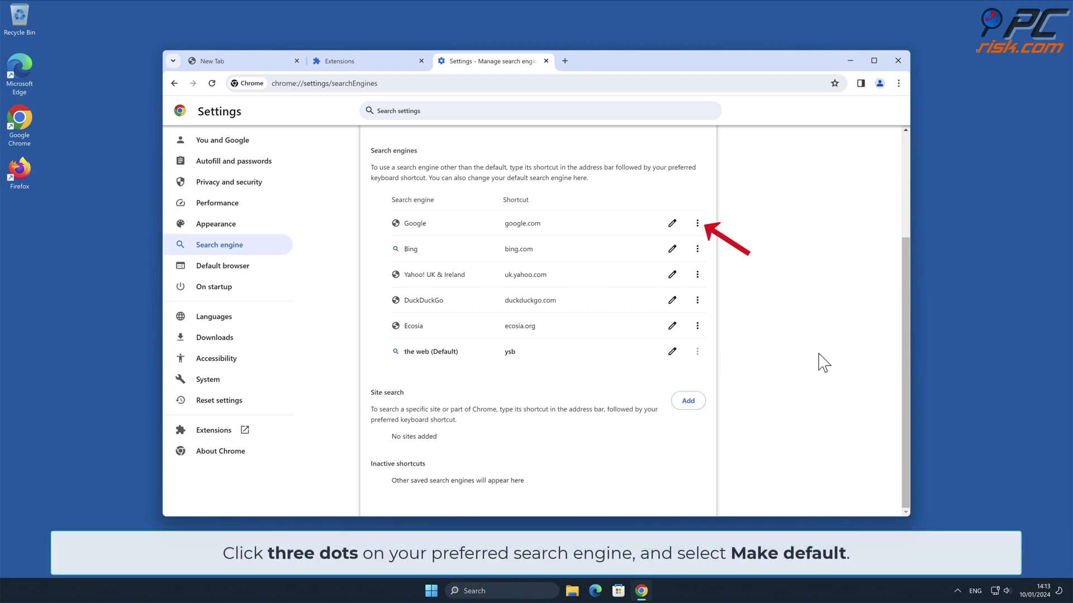
{"action": "left_click", "coordinate": [697, 223]}
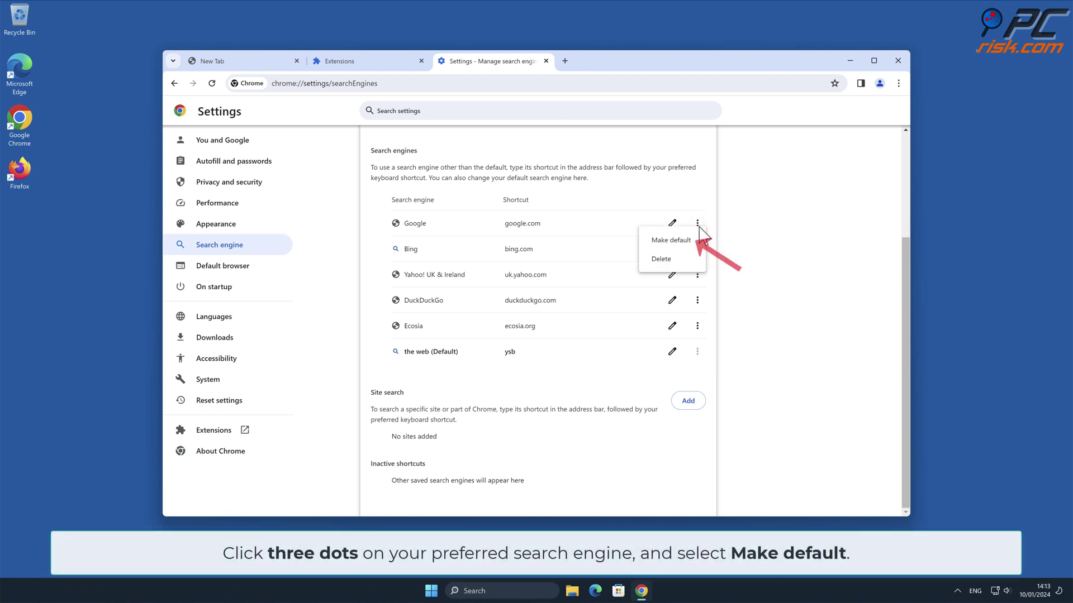
{"action": "left_click", "coordinate": [696, 239]}
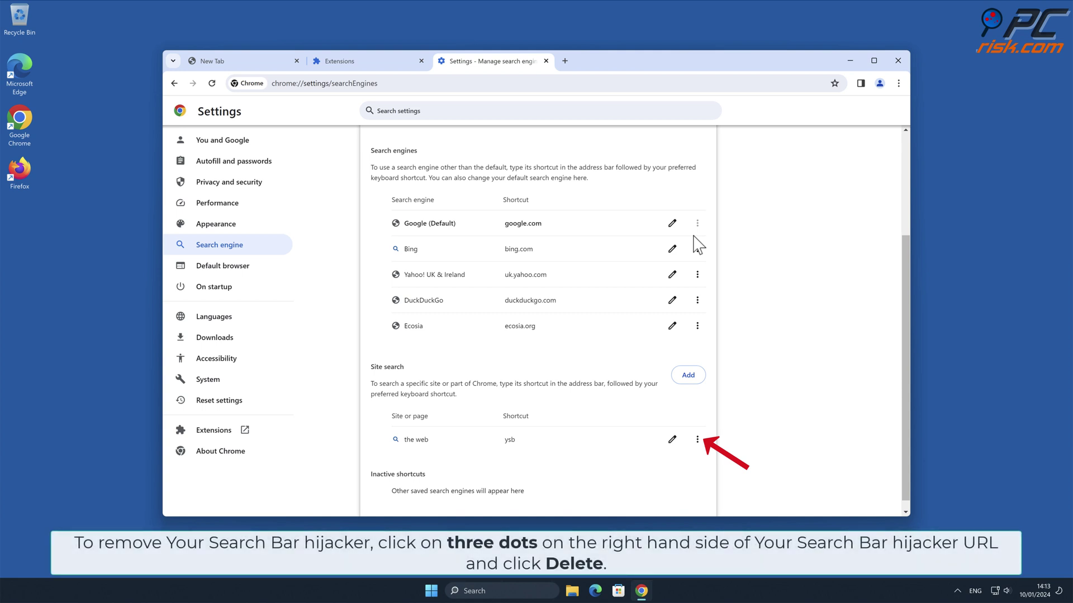
{"action": "left_click", "coordinate": [697, 439]}
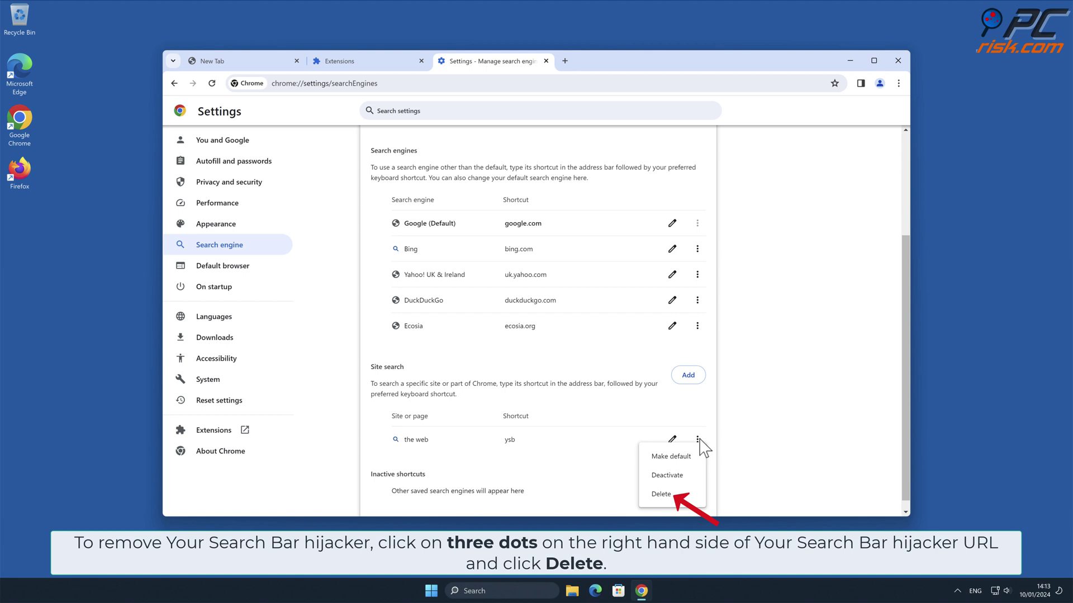
{"action": "left_click", "coordinate": [688, 495]}
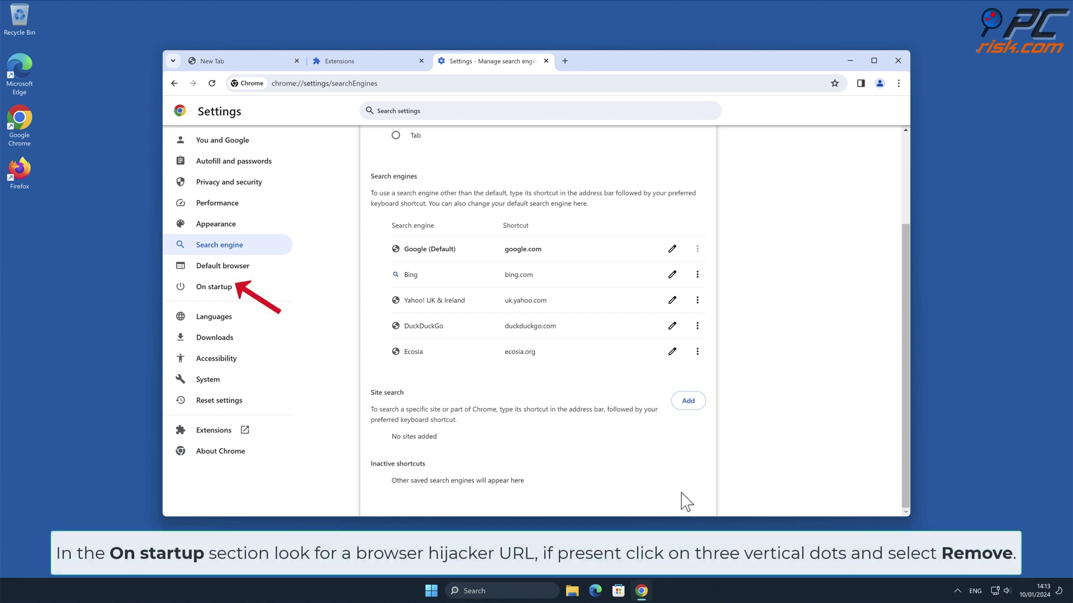
- Remove the yoursearchbar.me startup page so Chrome opens the New Tab page, then close Chrome
{"action": "left_click", "coordinate": [232, 287]}
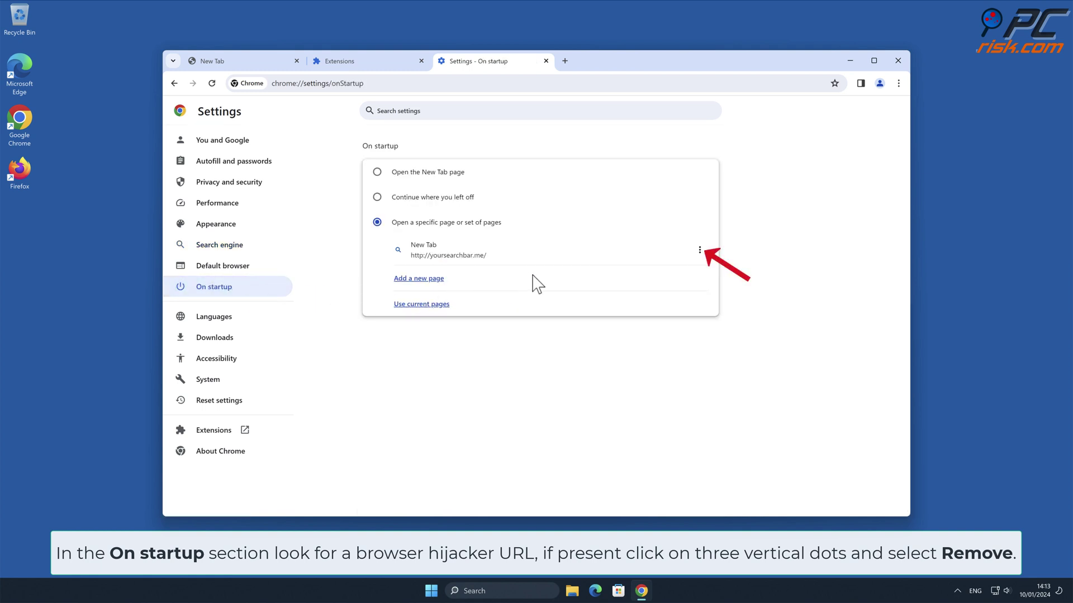
{"action": "left_click", "coordinate": [700, 252]}
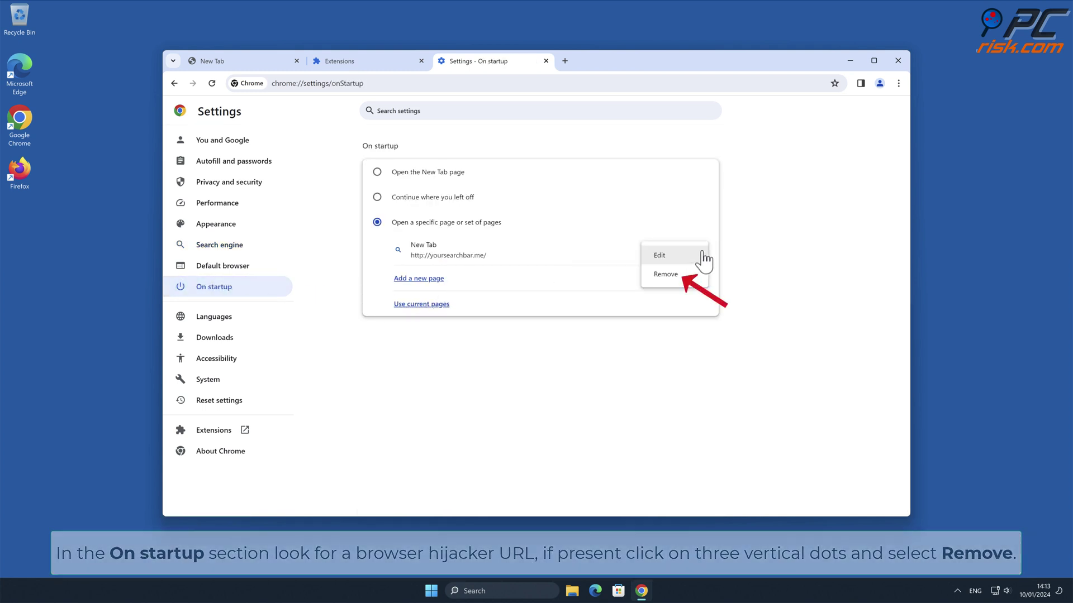
{"action": "left_click", "coordinate": [668, 274]}
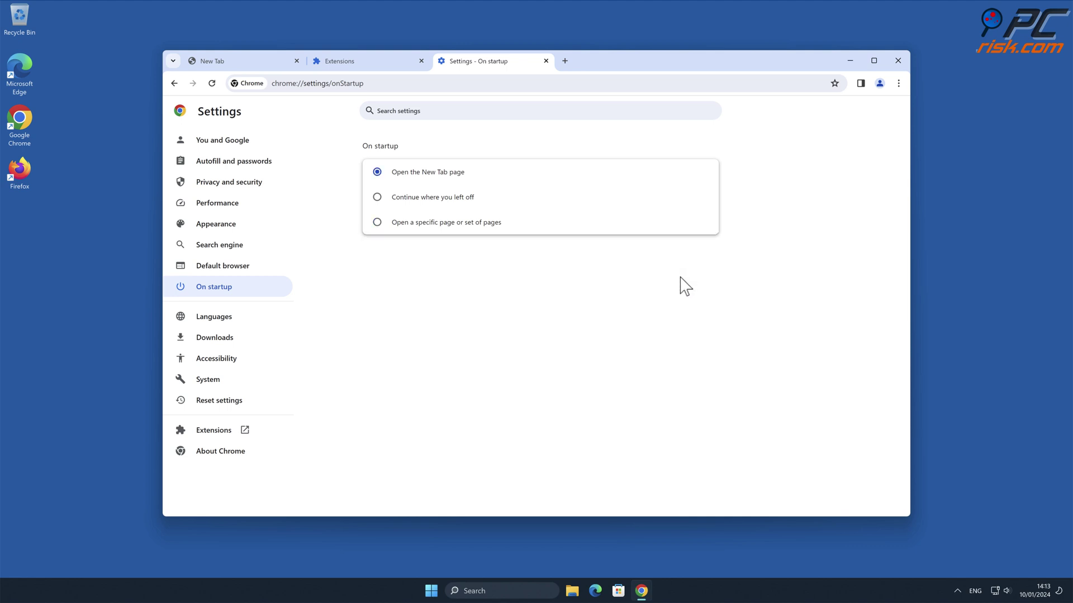
{"action": "left_click", "coordinate": [897, 60]}
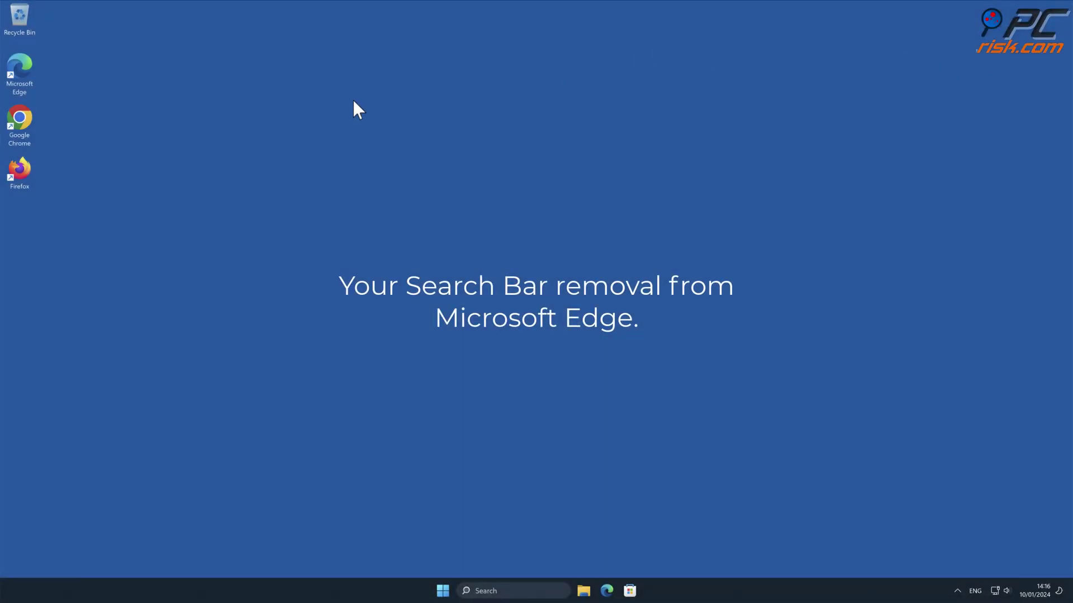
- Launch Edge and remove the Your Search Bar extension from its Manage extensions page
{"action": "double_click", "coordinate": [30, 68]}
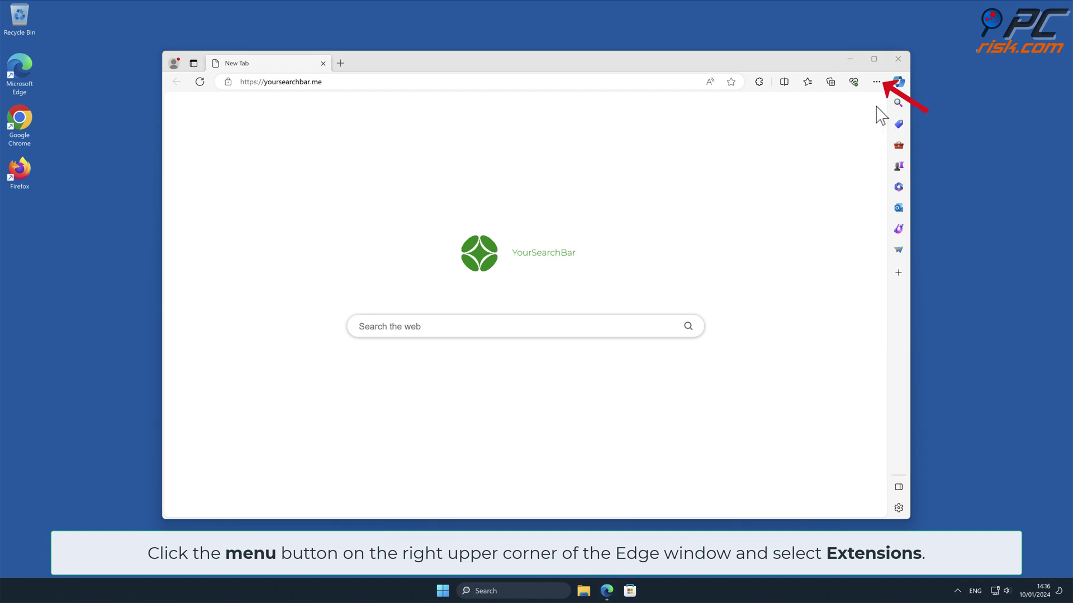
{"action": "left_click", "coordinate": [877, 83]}
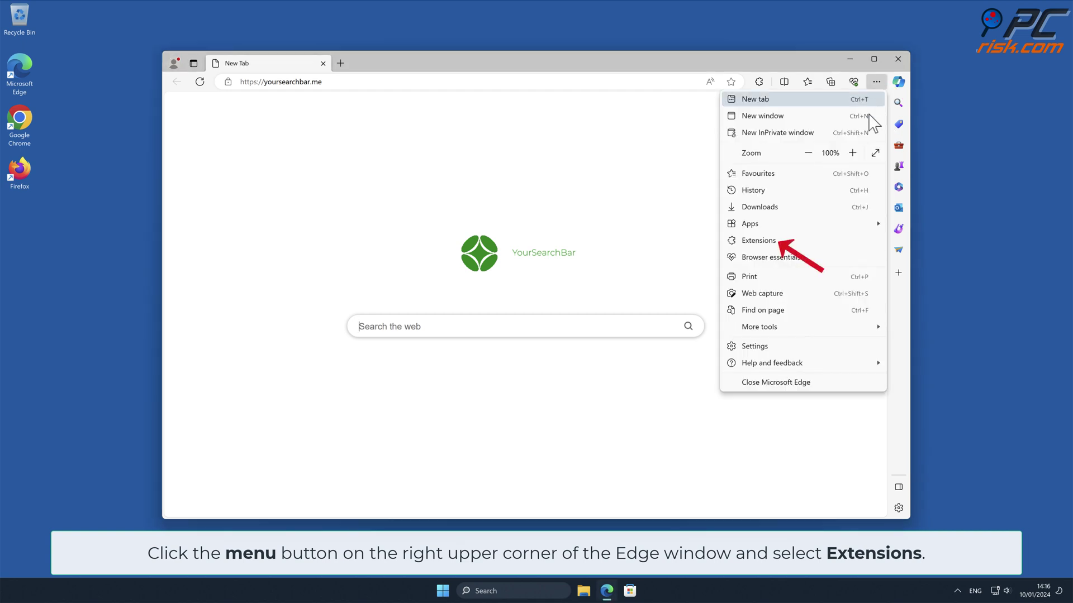
{"action": "left_click", "coordinate": [783, 244]}
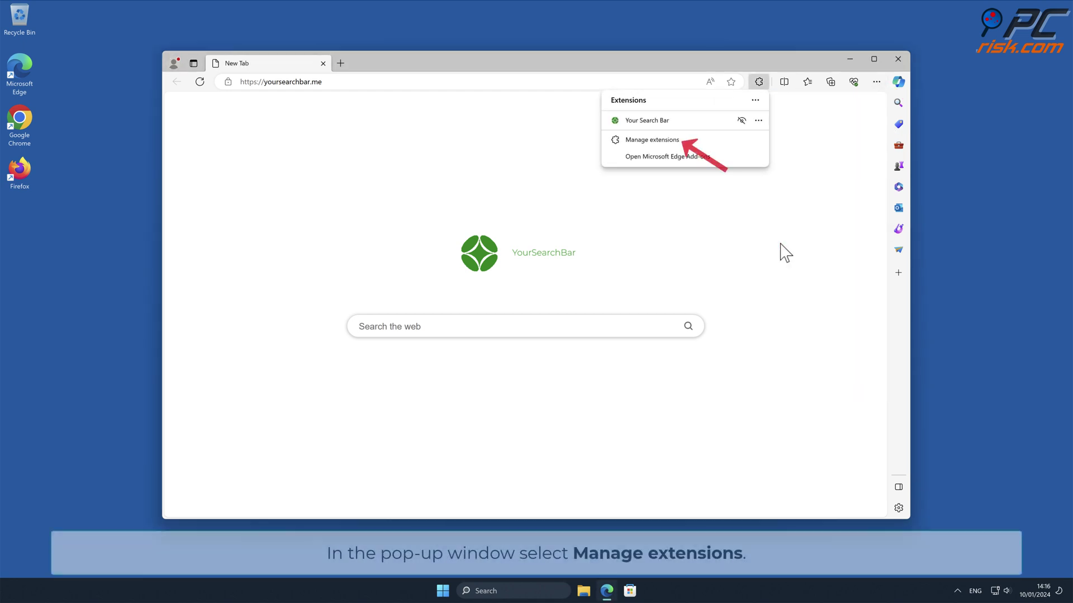
{"action": "left_click", "coordinate": [681, 141]}
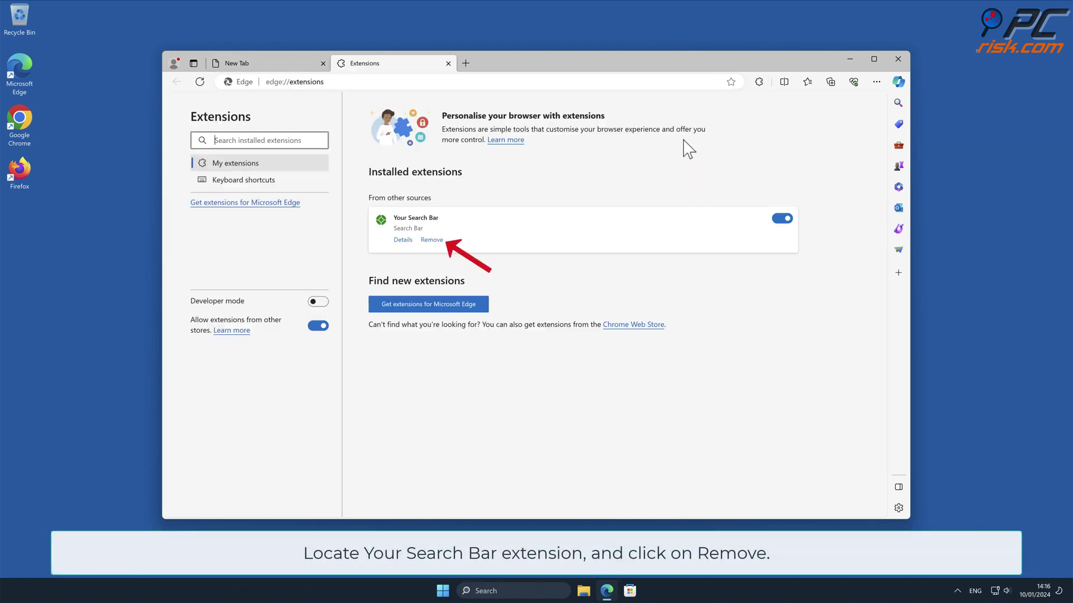
{"action": "left_click", "coordinate": [431, 240]}
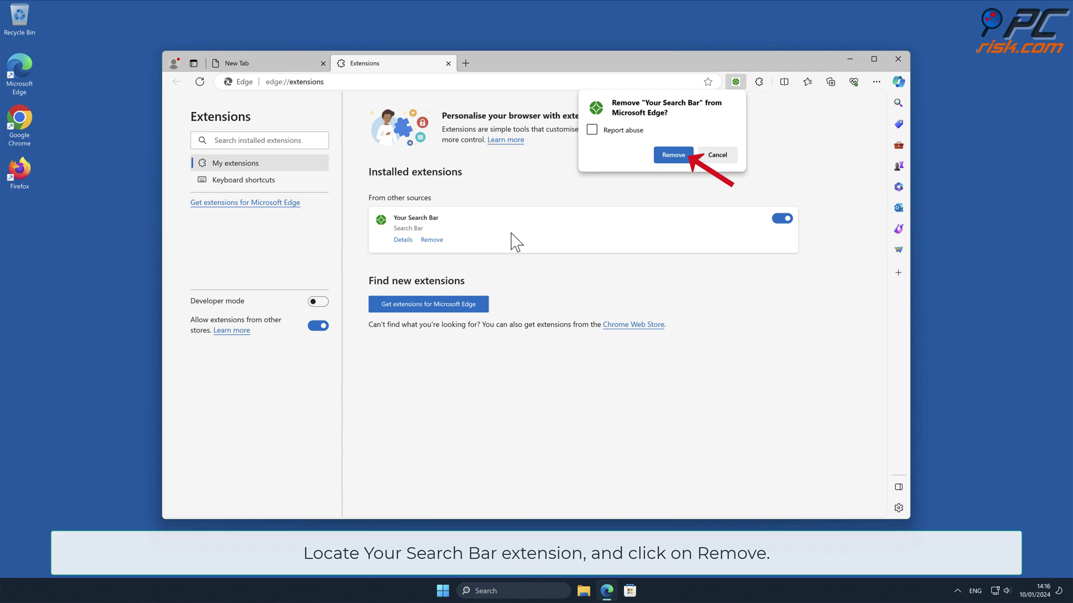
{"action": "left_click", "coordinate": [673, 154]}
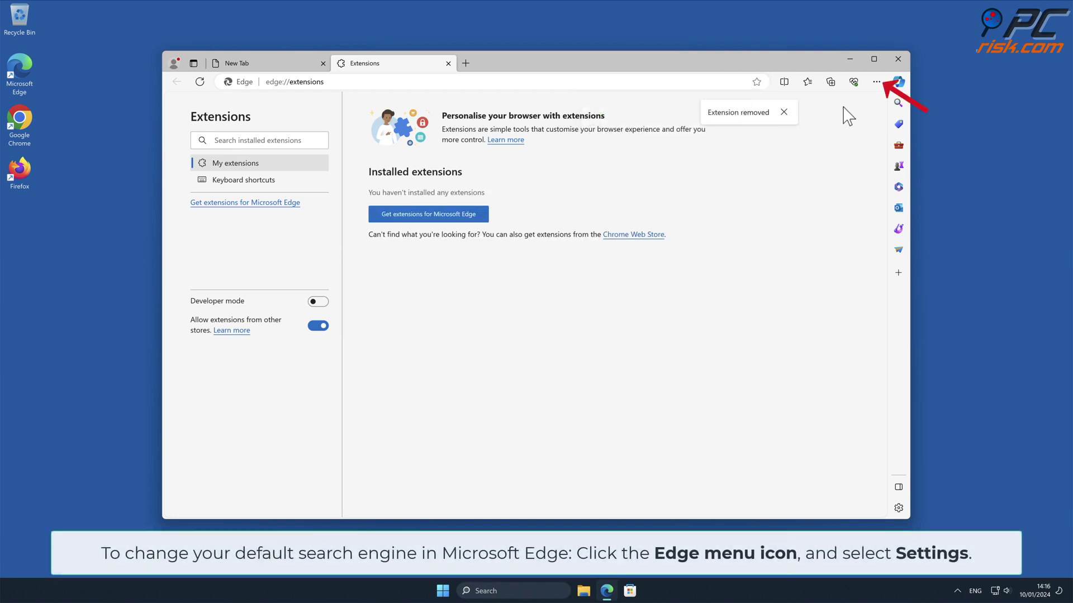
- Go to Edge's Manage search engines list under Privacy, search, and services
{"action": "left_click", "coordinate": [876, 82]}
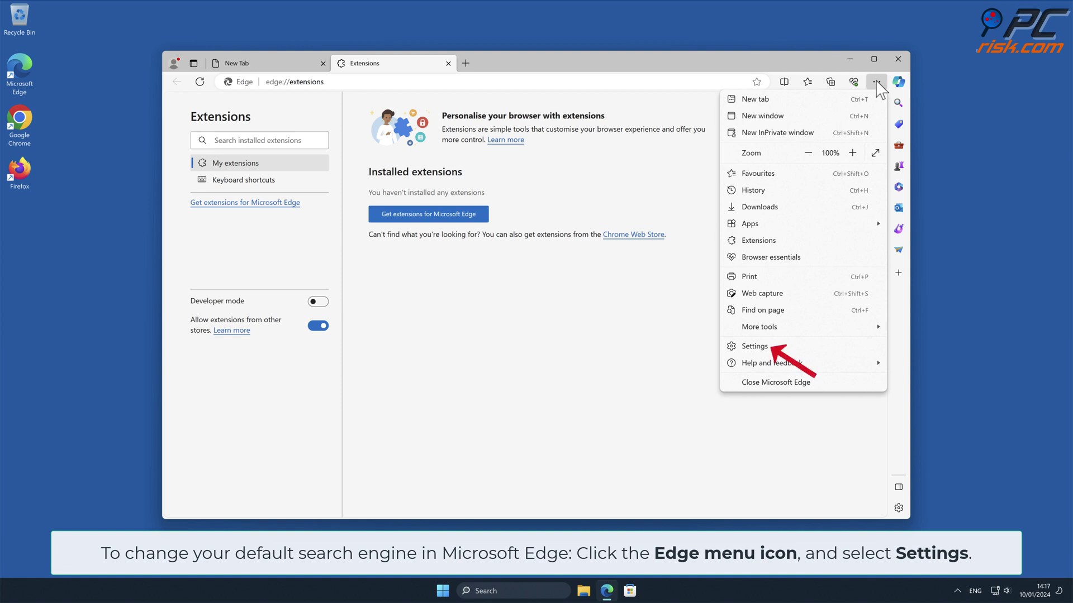
{"action": "left_click", "coordinate": [802, 350]}
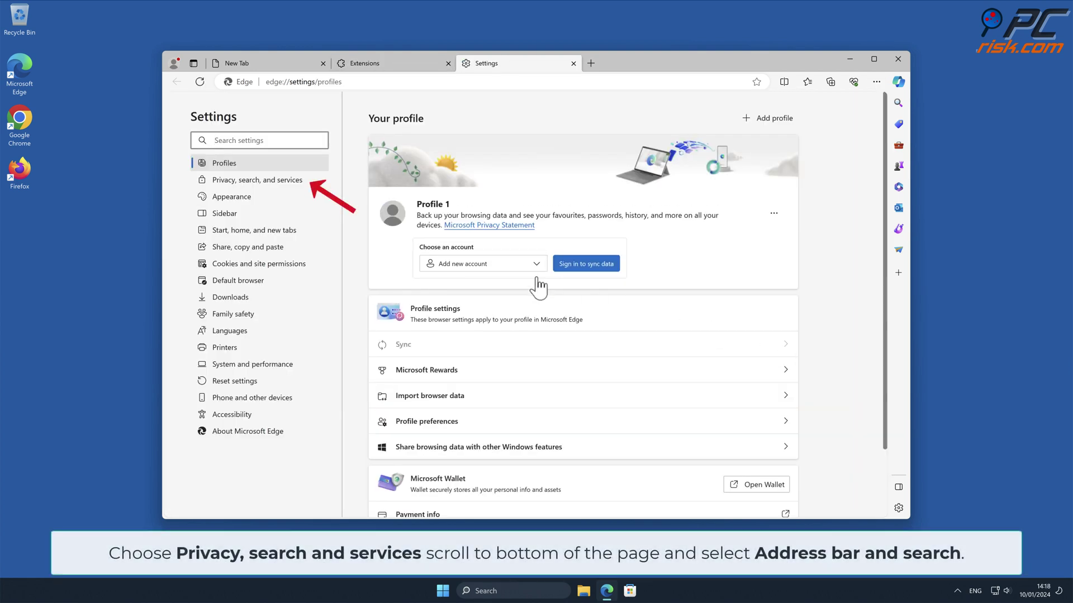
{"action": "left_click", "coordinate": [299, 181]}
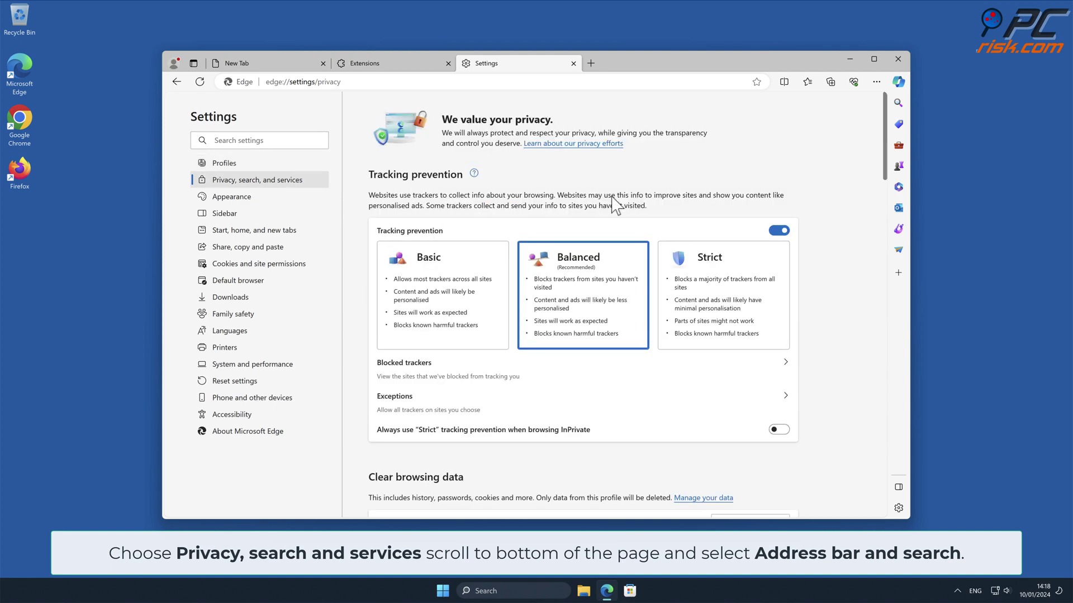
{"action": "left_click_drag", "start_coordinate": [885, 142], "coordinate": [888, 482]}
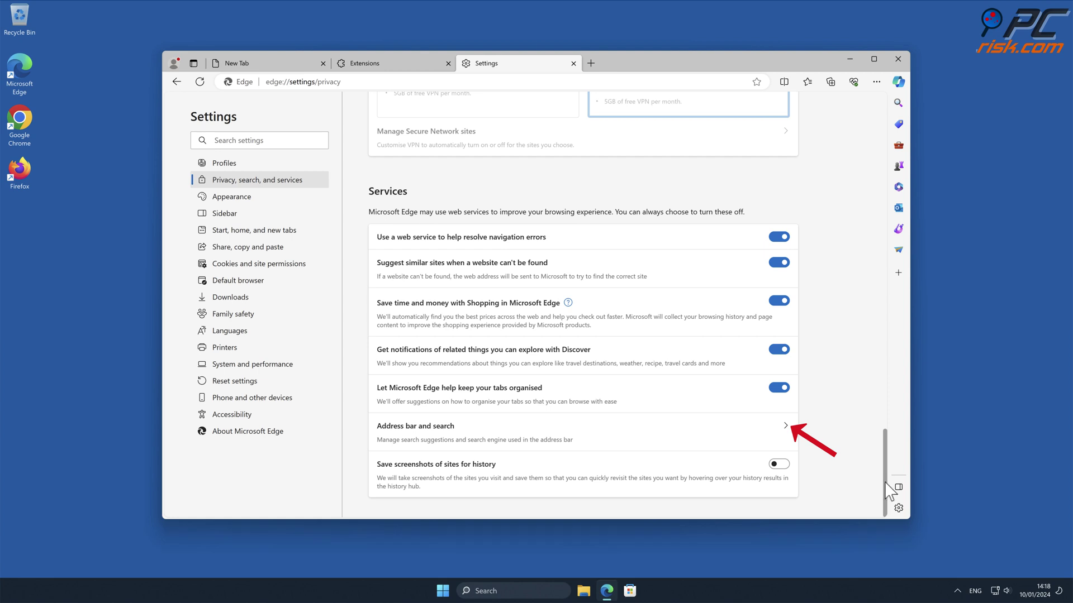
{"action": "left_click", "coordinate": [790, 438]}
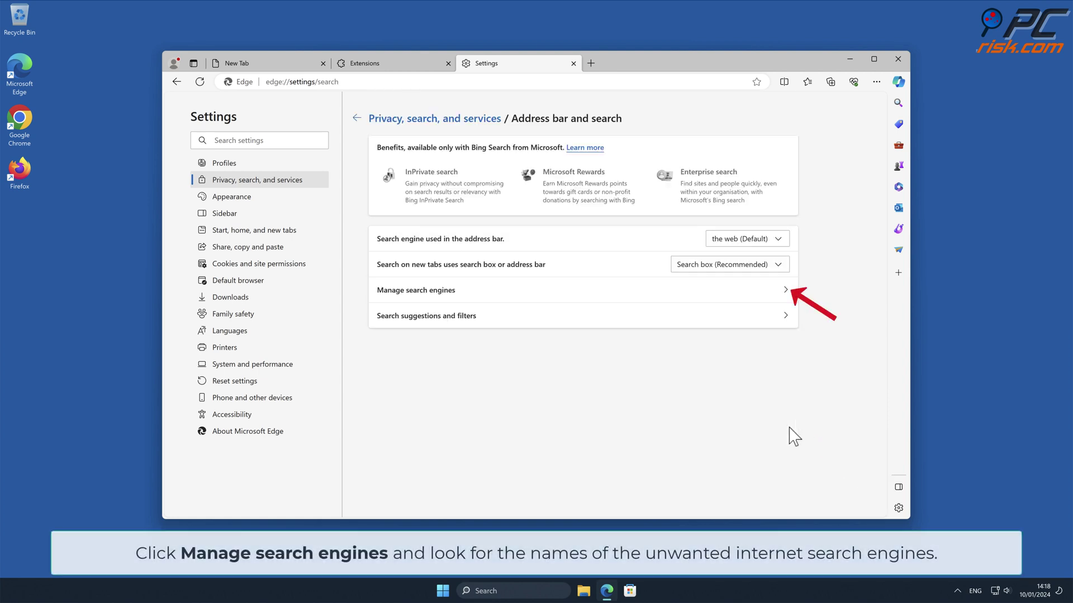
{"action": "left_click", "coordinate": [786, 290]}
- Make Bing the default search engine and remove the hijacker's 'the web' entry
{"action": "left_click", "coordinate": [785, 289]}
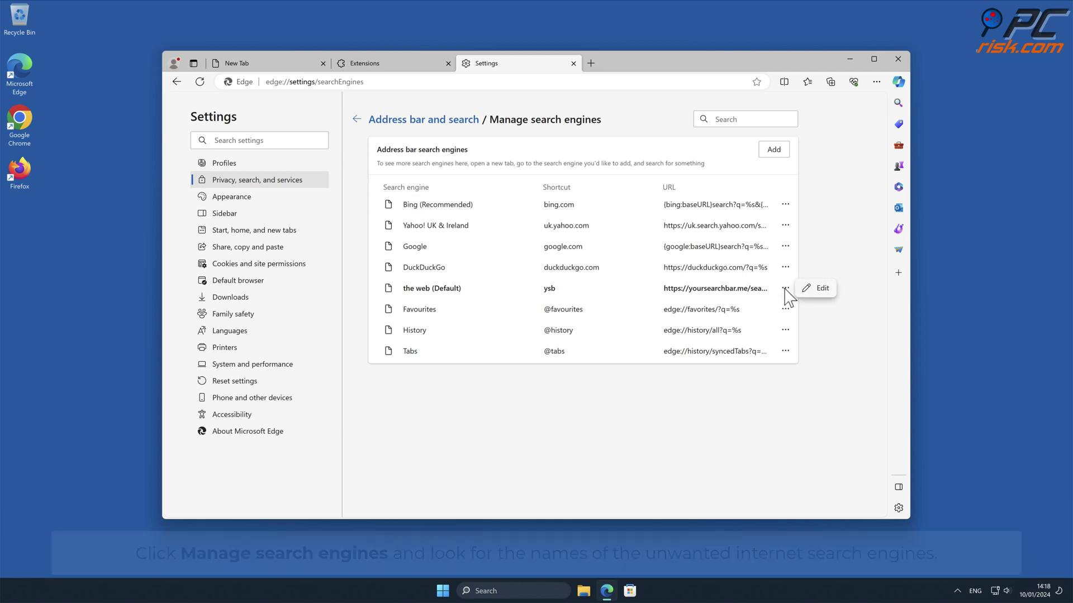
{"action": "left_click", "coordinate": [872, 303]}
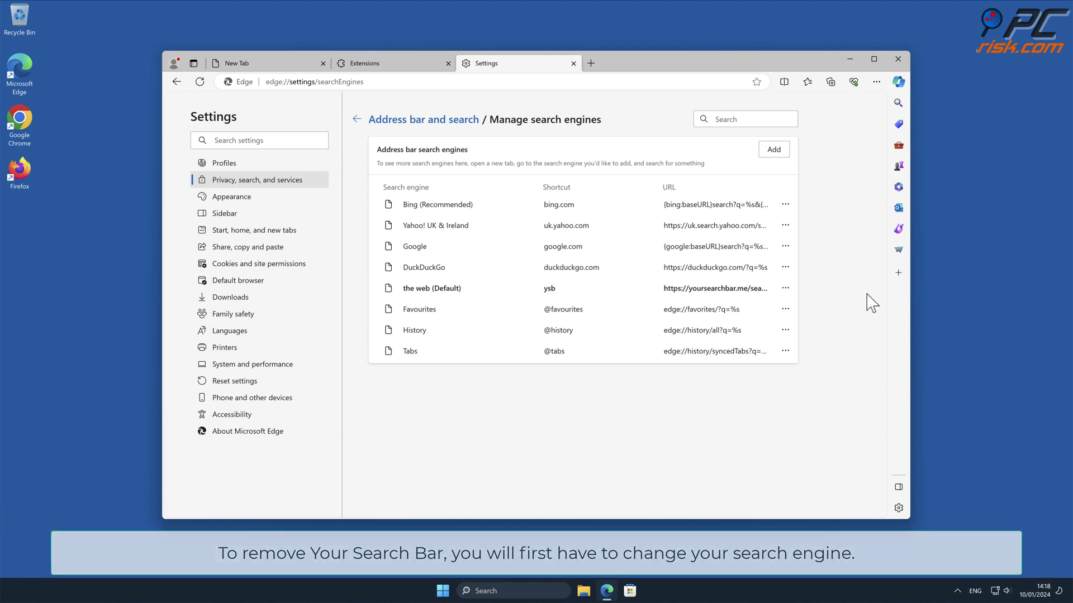
{"action": "left_click", "coordinate": [785, 205]}
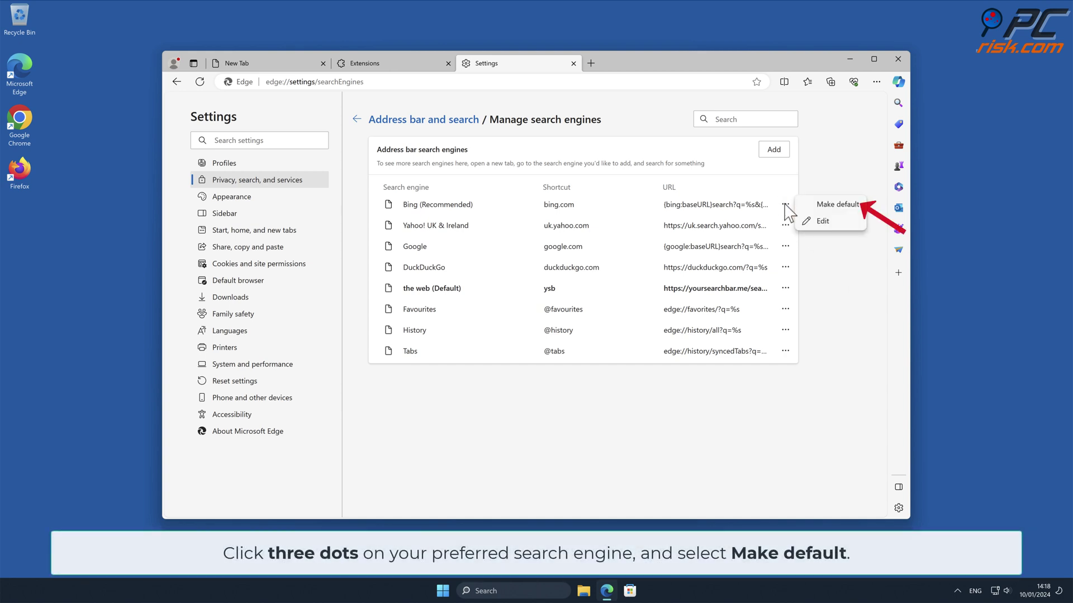
{"action": "left_click", "coordinate": [838, 205]}
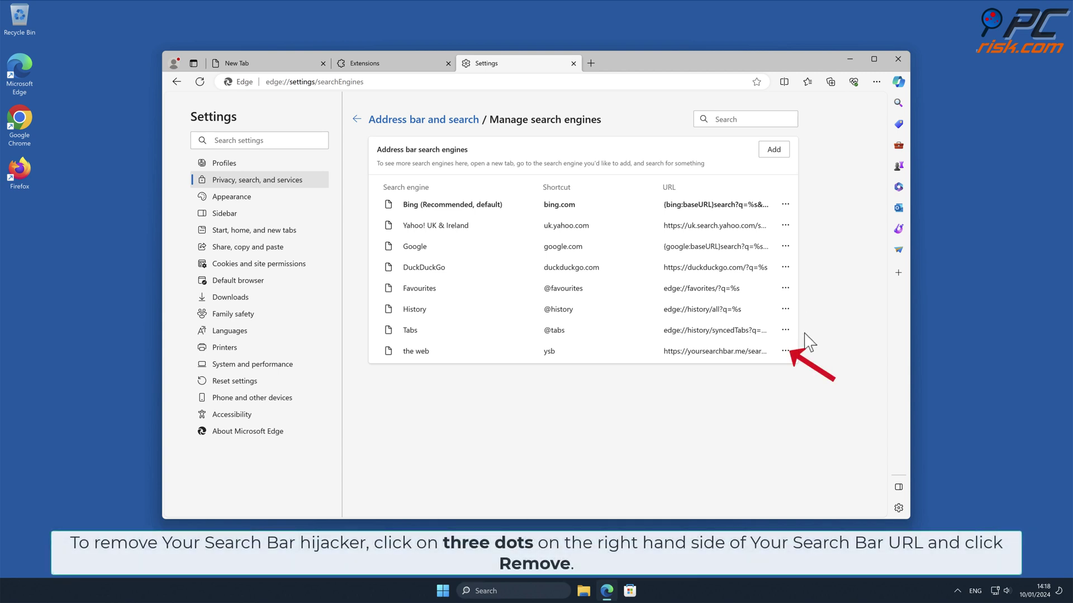
{"action": "left_click", "coordinate": [785, 351]}
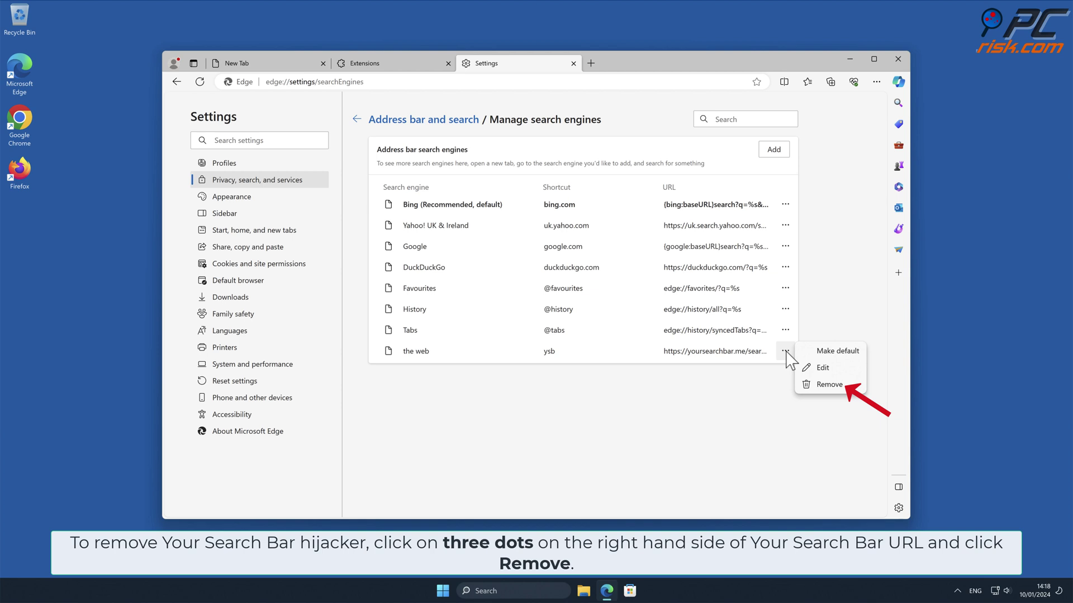
{"action": "left_click", "coordinate": [826, 384]}
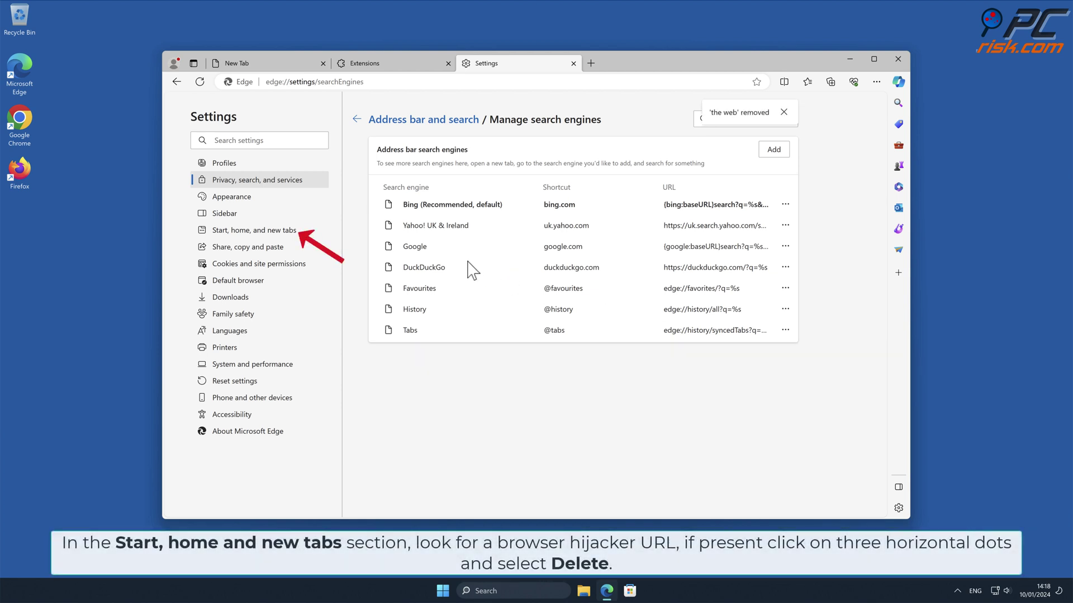
- Delete the yoursearchbar.me page from Edge's startup pages, then close Edge
{"action": "left_click", "coordinate": [302, 236]}
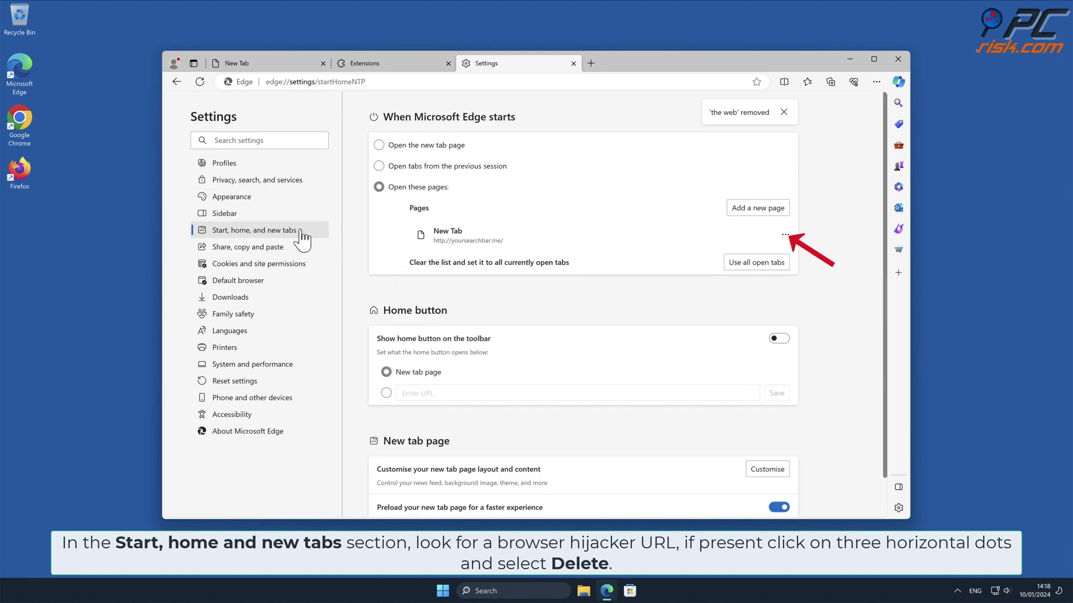
{"action": "left_click", "coordinate": [785, 234]}
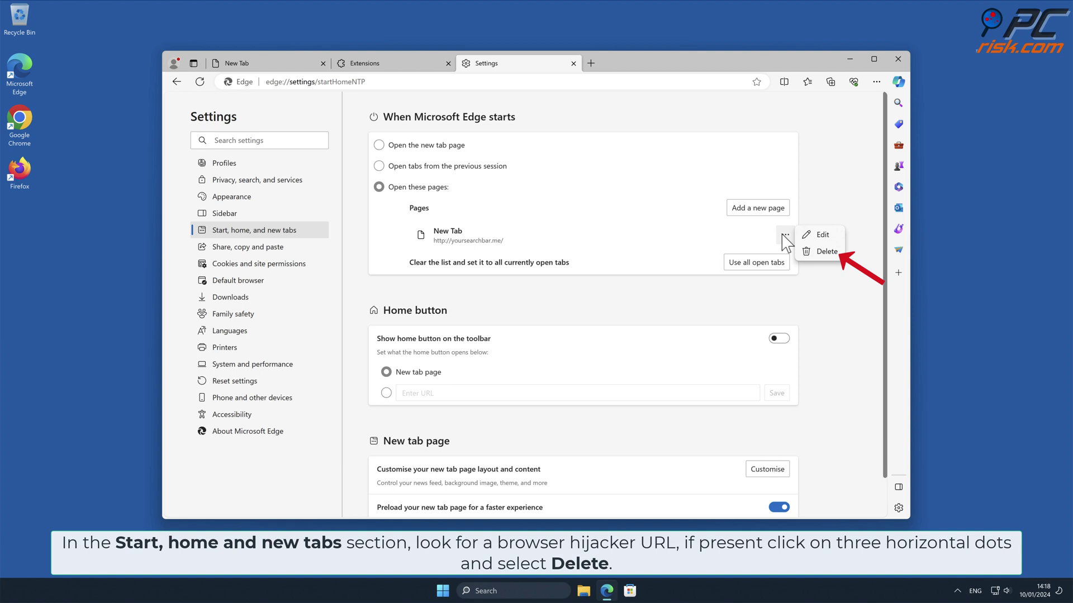
{"action": "left_click", "coordinate": [823, 252]}
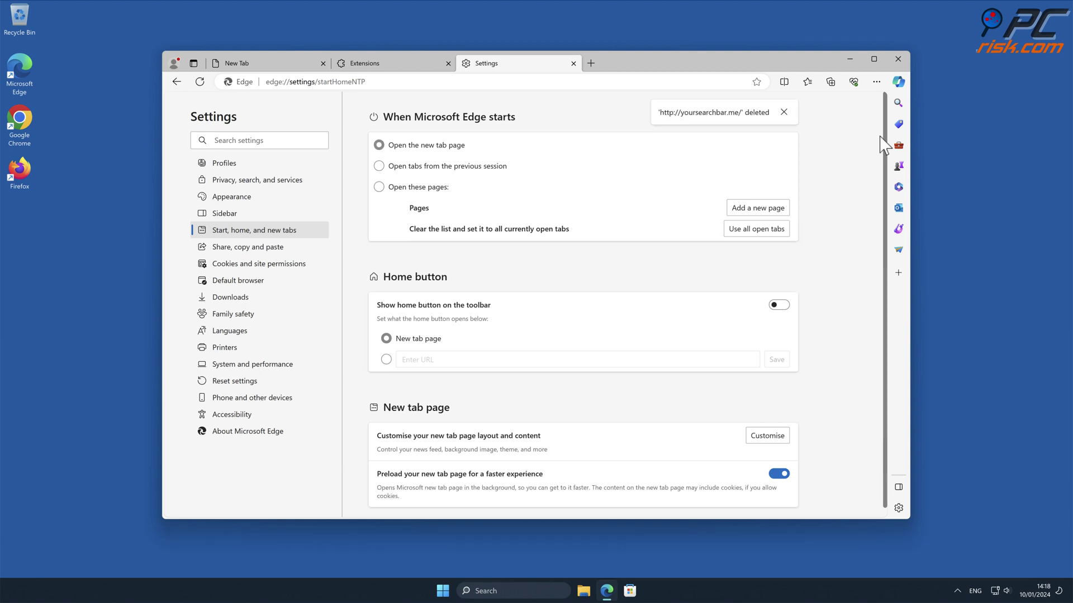
{"action": "left_click", "coordinate": [898, 59]}
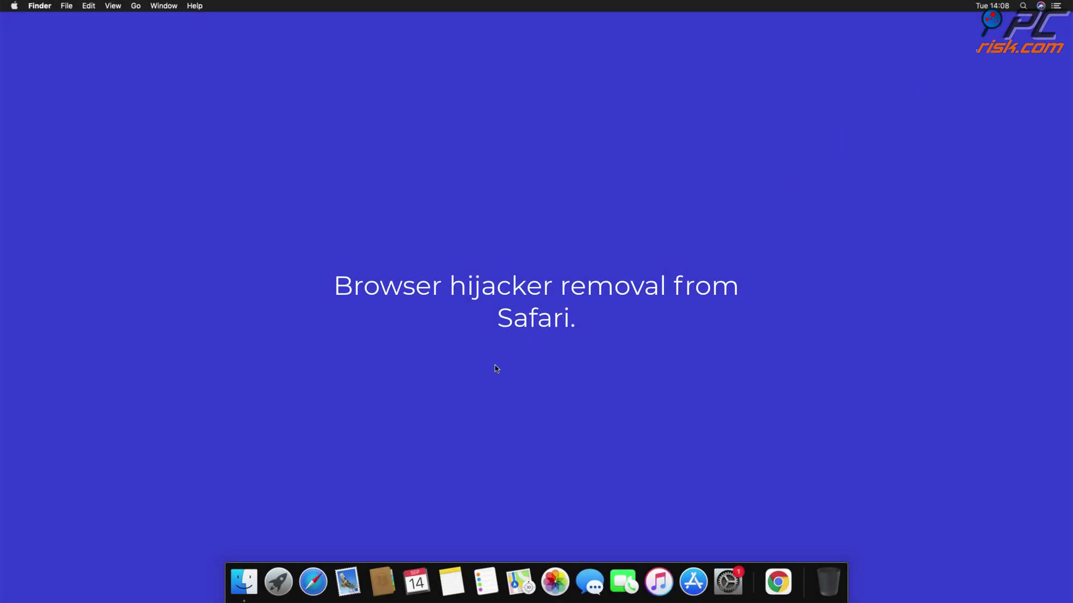
- In Safari's Extensions preferences, try to uninstall the Top Results 1.0 extension
{"action": "left_click", "coordinate": [314, 582]}
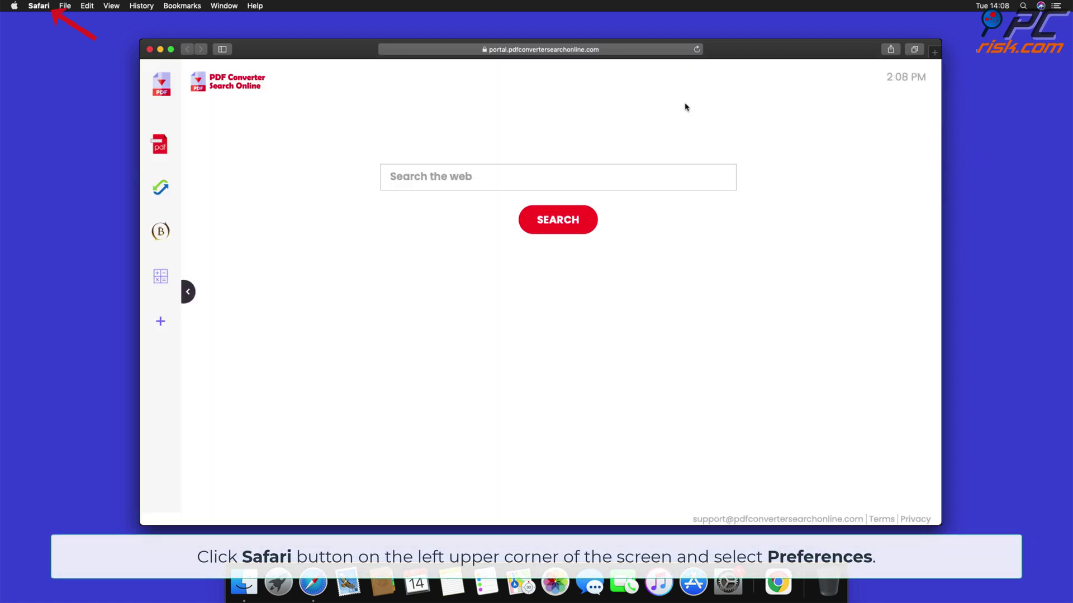
{"action": "left_click", "coordinate": [39, 7]}
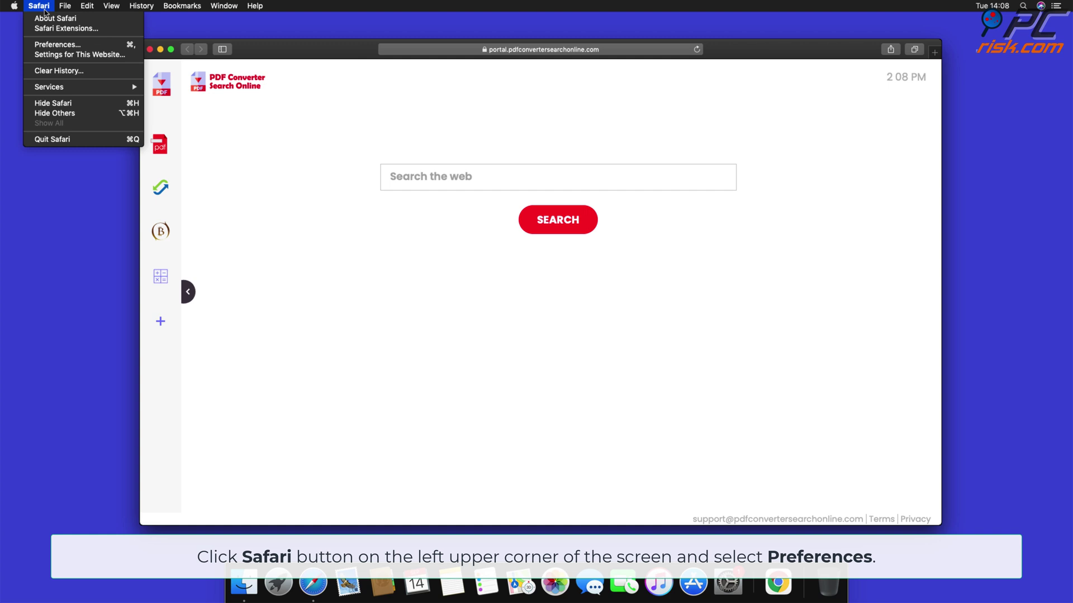
{"action": "left_click", "coordinate": [58, 44]}
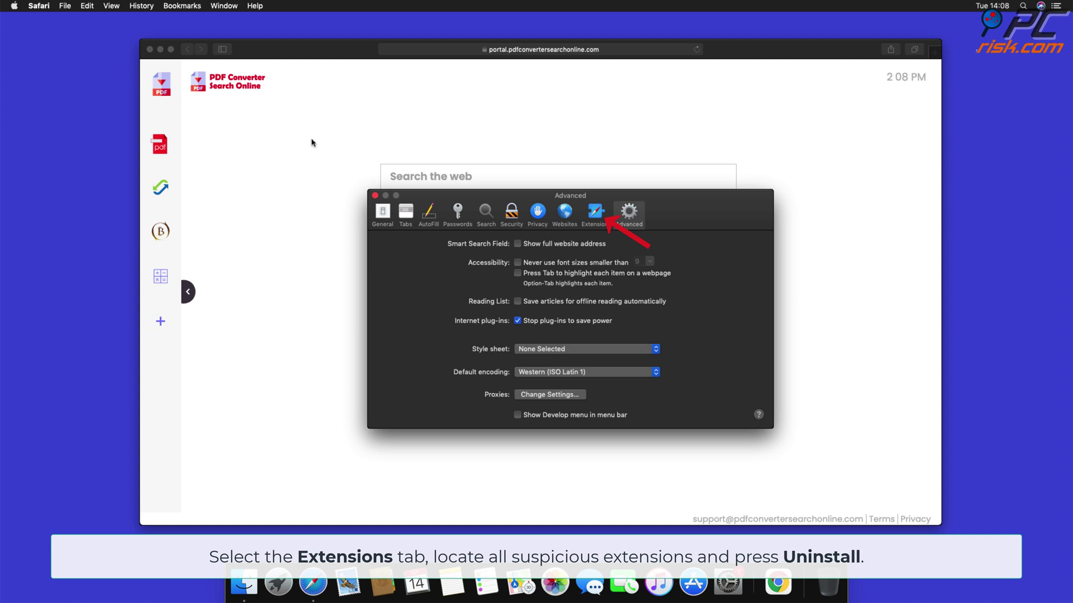
{"action": "left_click", "coordinate": [590, 223]}
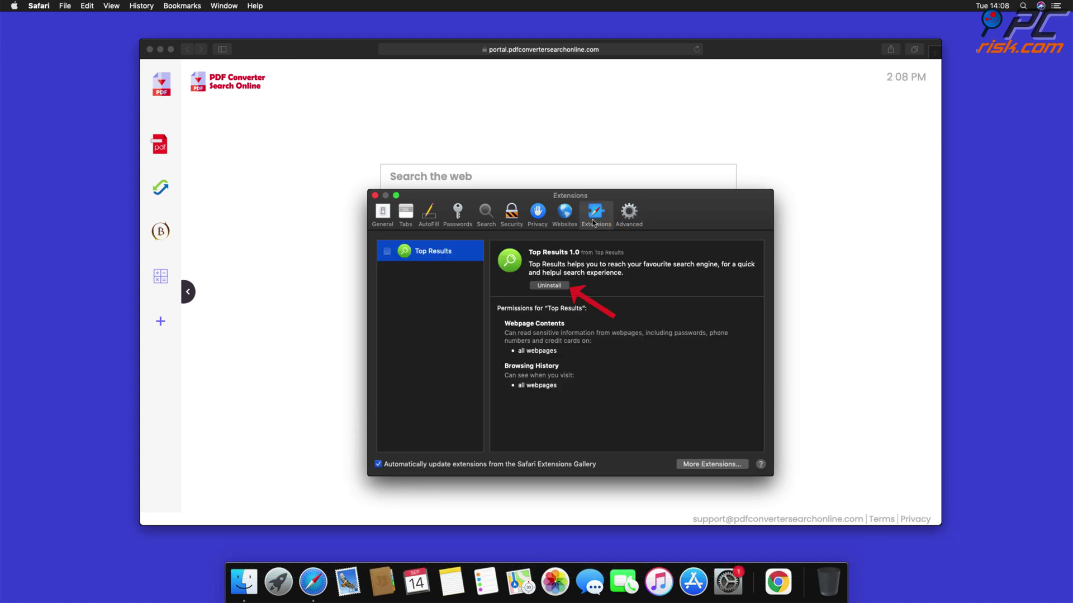
{"action": "left_click", "coordinate": [561, 287]}
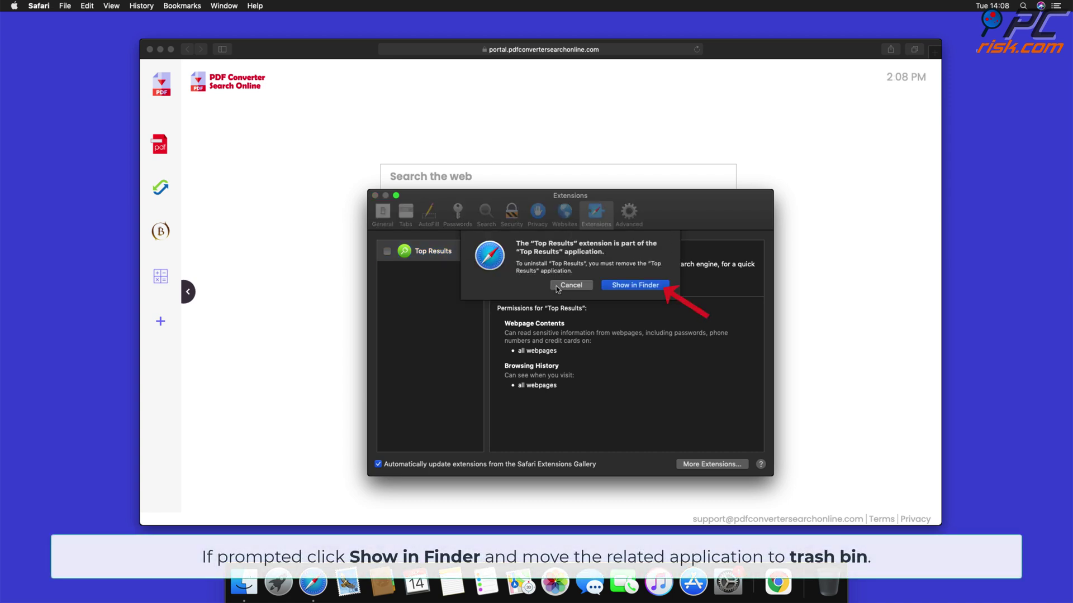
- Move the Top Results application from Applications to the Trash and close Finder
{"action": "left_click", "coordinate": [634, 285]}
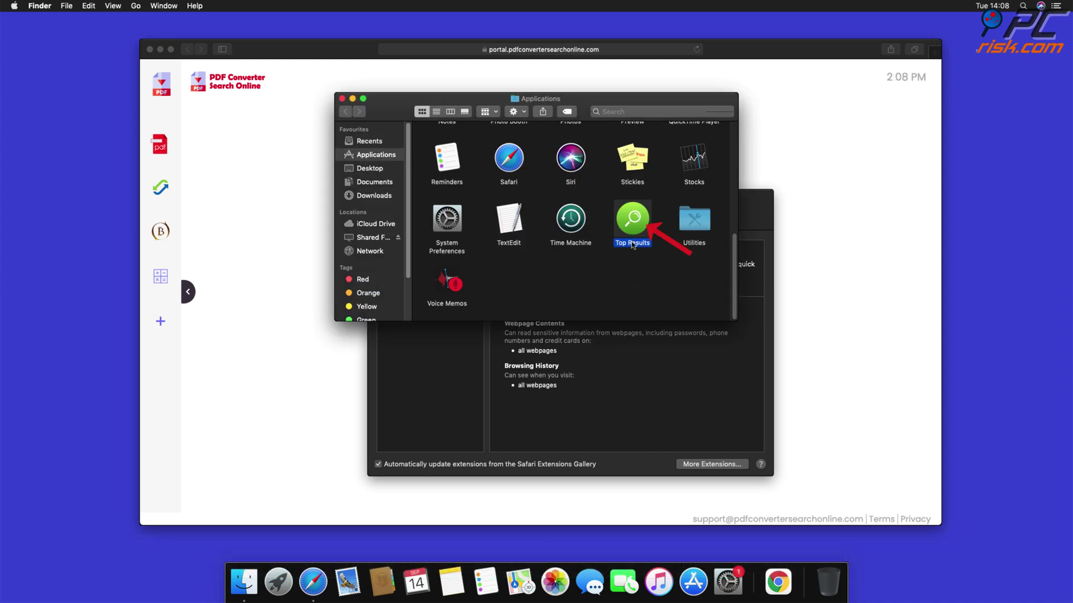
{"action": "left_click_drag", "start_coordinate": [631, 219], "coordinate": [833, 586]}
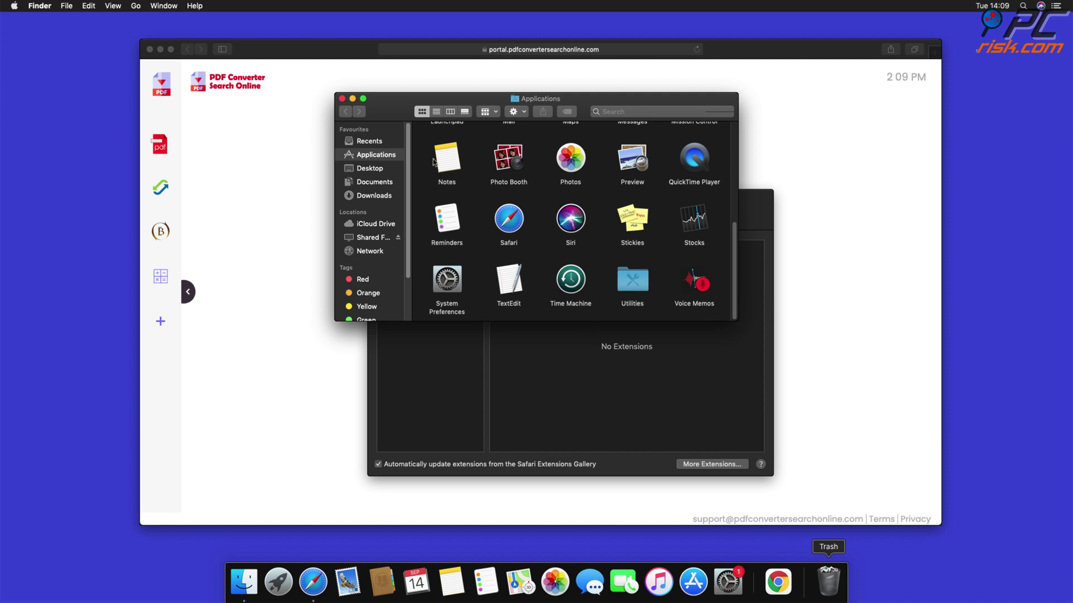
{"action": "left_click", "coordinate": [342, 99]}
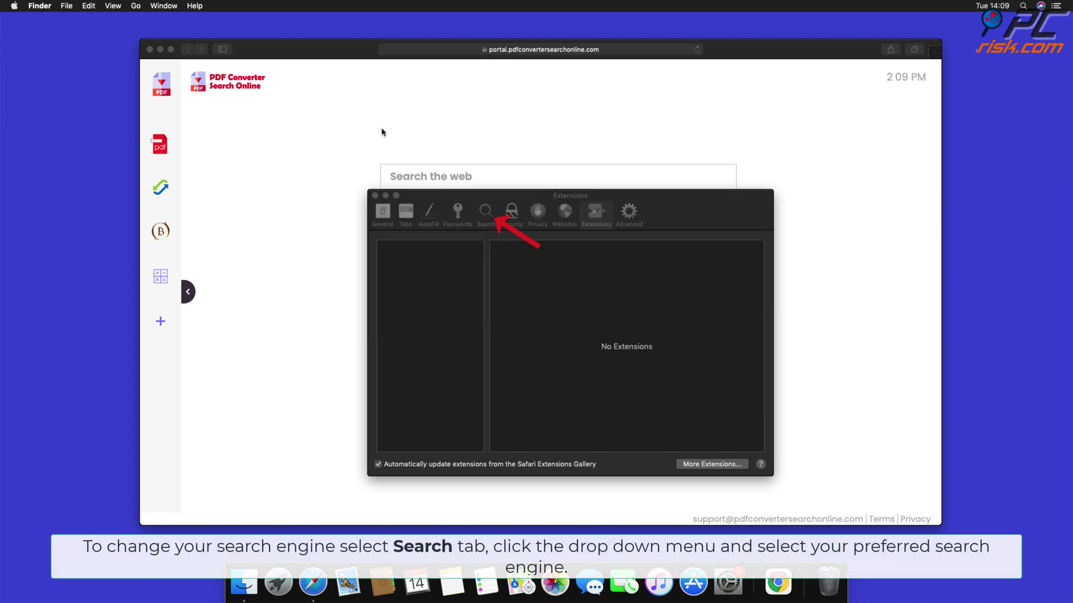
- Choose Google instead of Bing as Safari's search engine
{"action": "left_click", "coordinate": [478, 212]}
{"action": "left_click", "coordinate": [484, 214]}
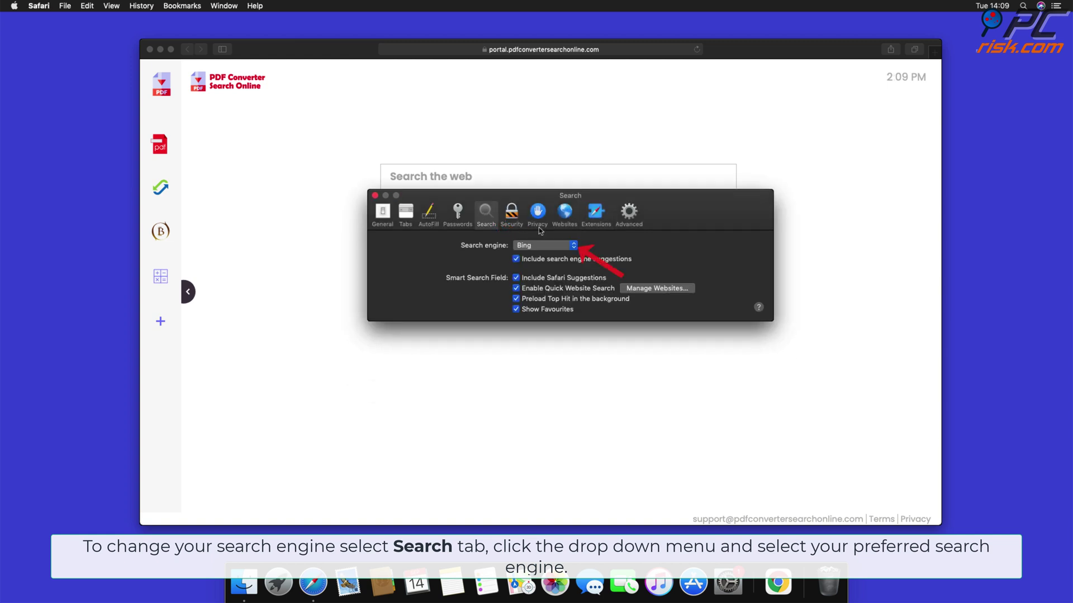
{"action": "left_click", "coordinate": [574, 248]}
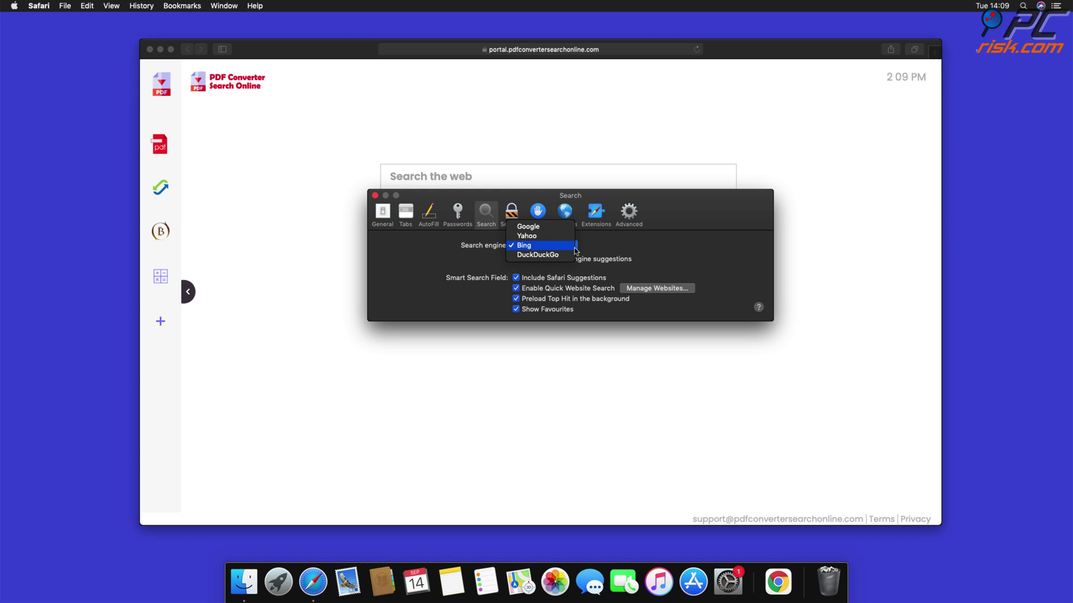
{"action": "left_click", "coordinate": [538, 228]}
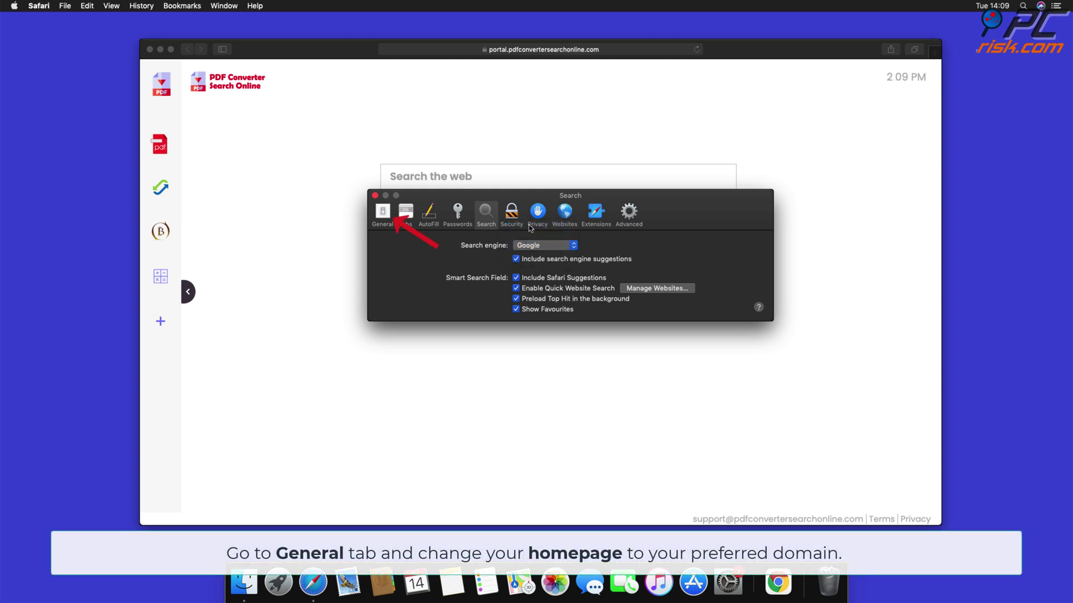
{"action": "left_click", "coordinate": [386, 213]}
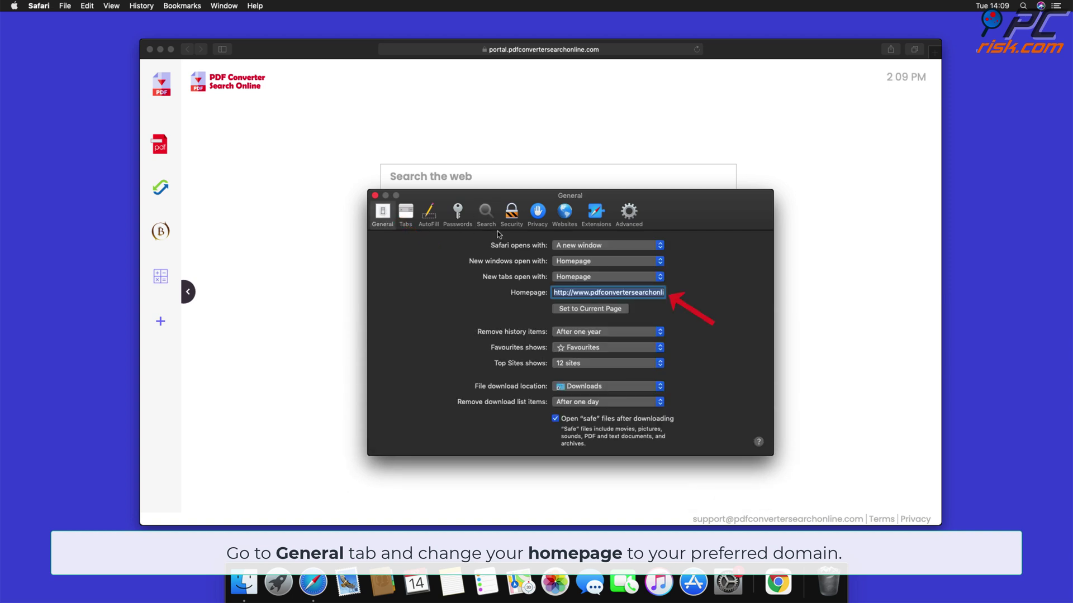
{"action": "left_click", "coordinate": [567, 293]}
{"action": "left_click_drag", "start_coordinate": [555, 293], "coordinate": [738, 306]}
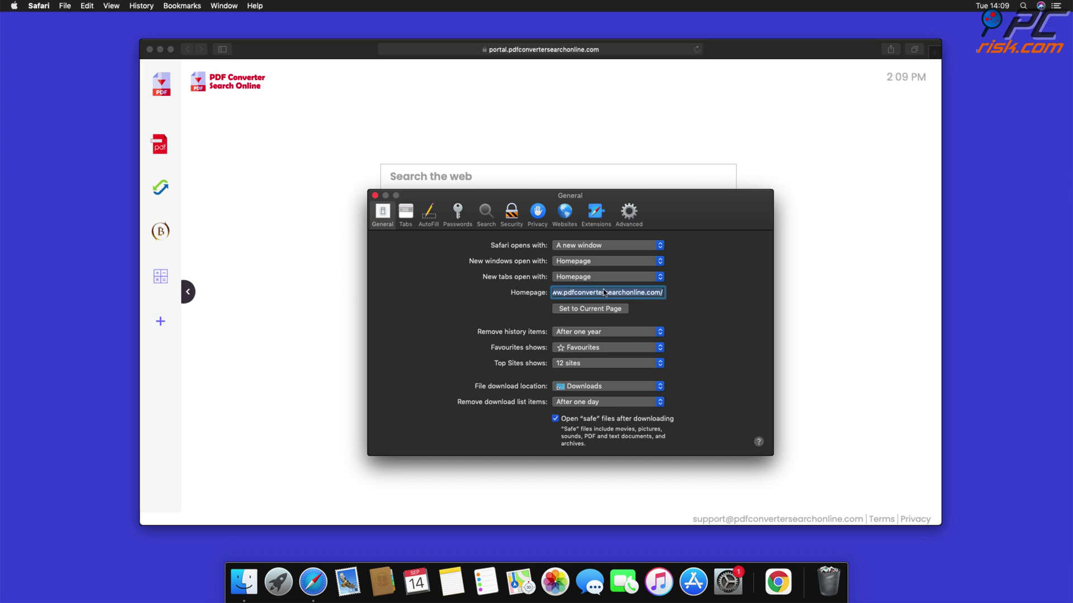
{"action": "key", "text": "BackSpace"}
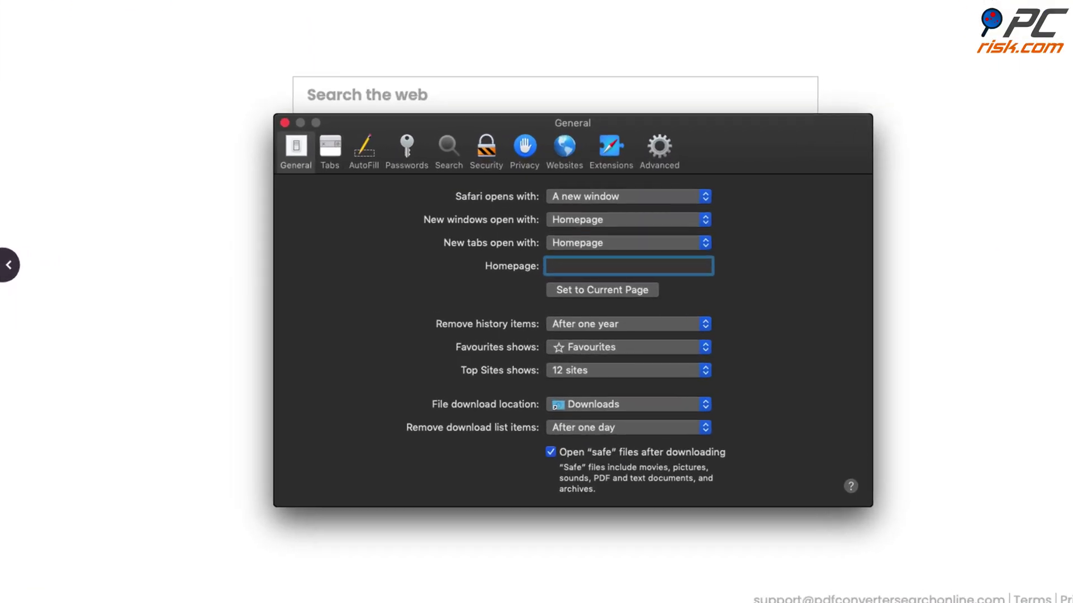
{"action": "type", "text": "www"}
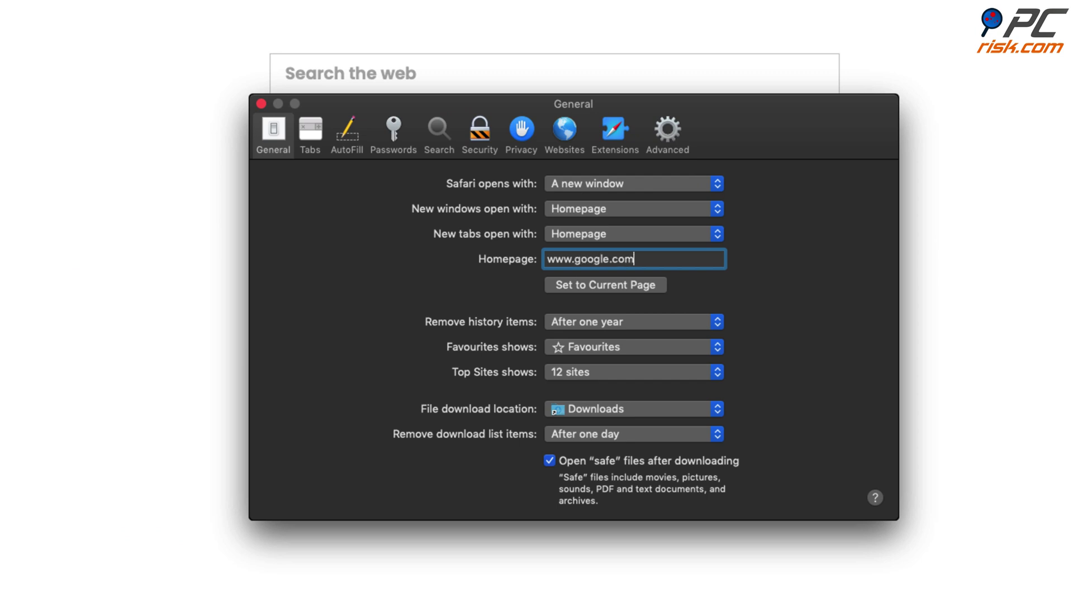
{"action": "type", "text": ".google.com"}
{"action": "key", "text": "Return"}
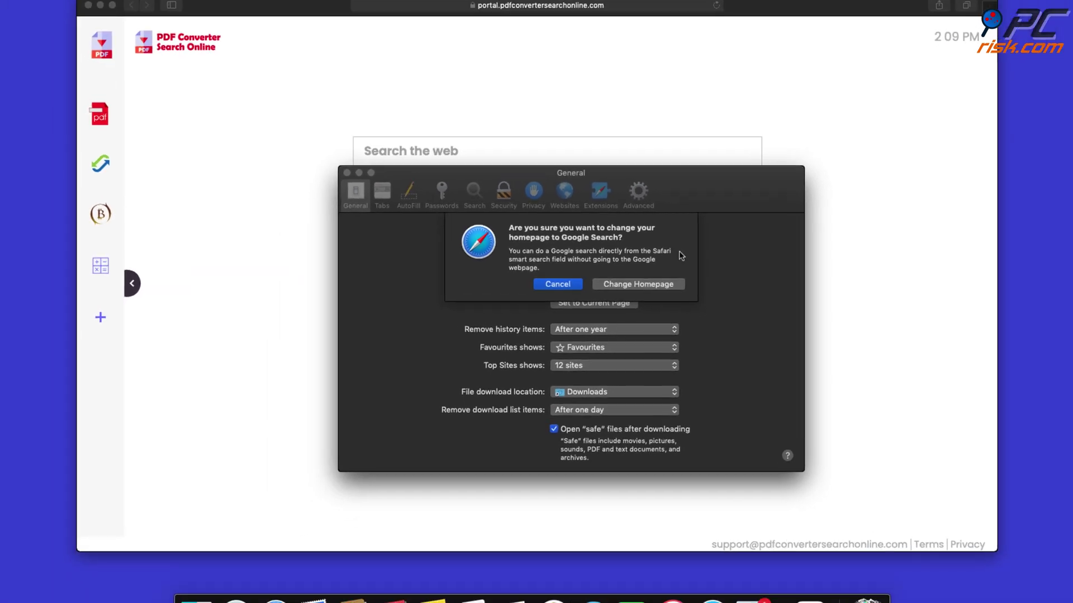
{"action": "left_click", "coordinate": [638, 284]}
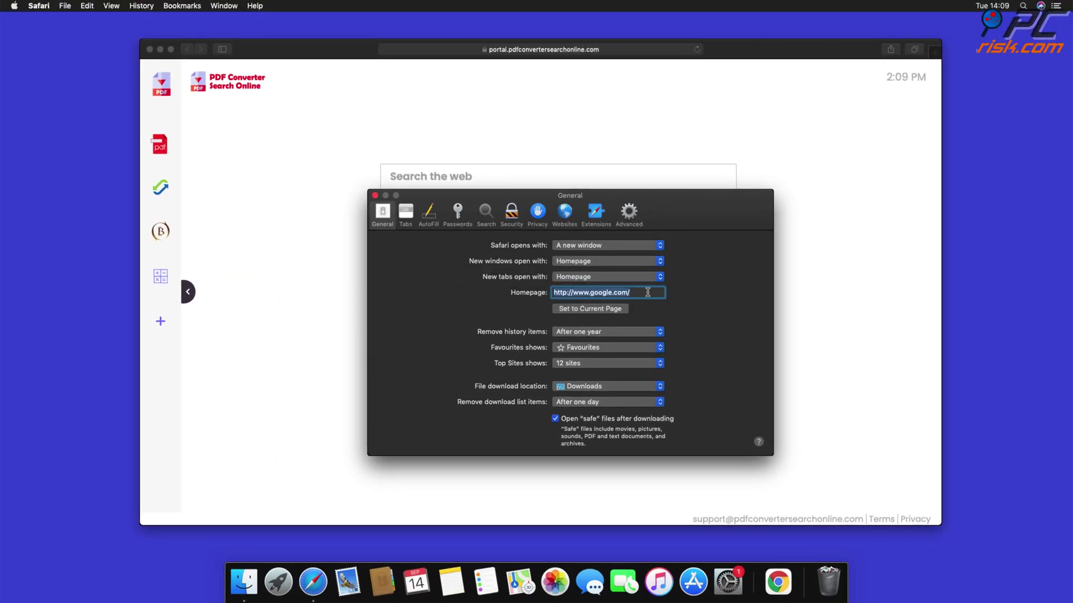
{"action": "left_click", "coordinate": [375, 195]}
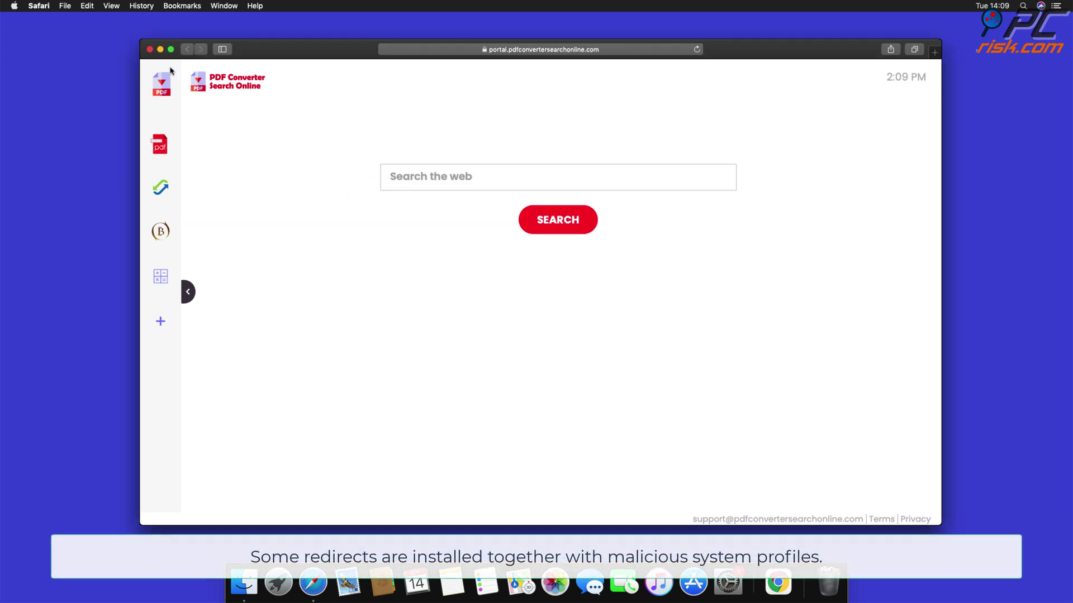
- Close the Safari window showing the hijacked search page
{"action": "left_click", "coordinate": [150, 50]}
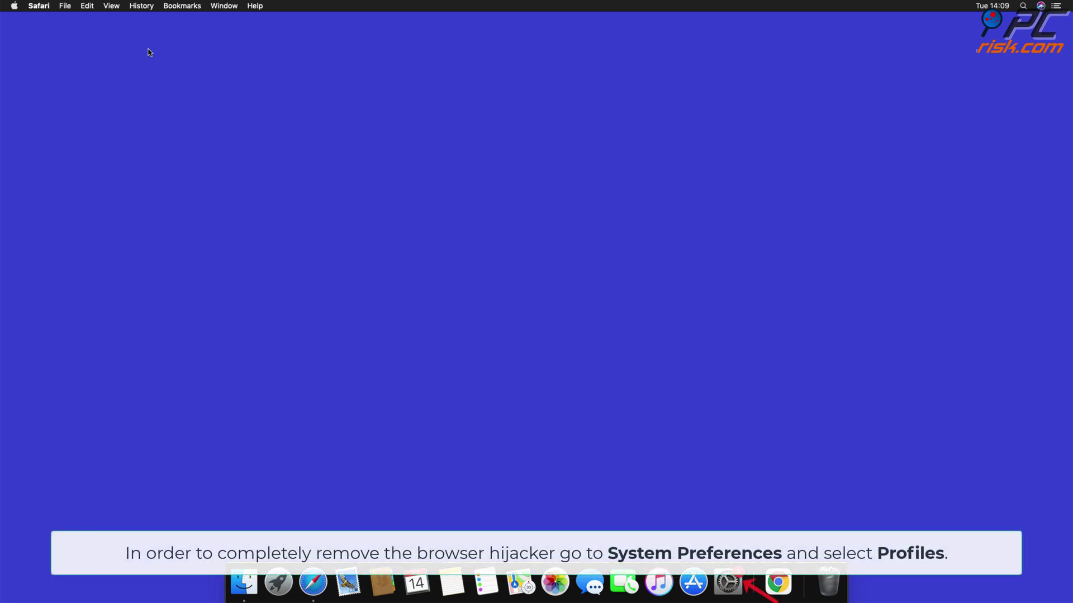
- Remove the user and device TEST PROFILE profiles in System Preferences, then quit it
{"action": "left_click", "coordinate": [726, 583]}
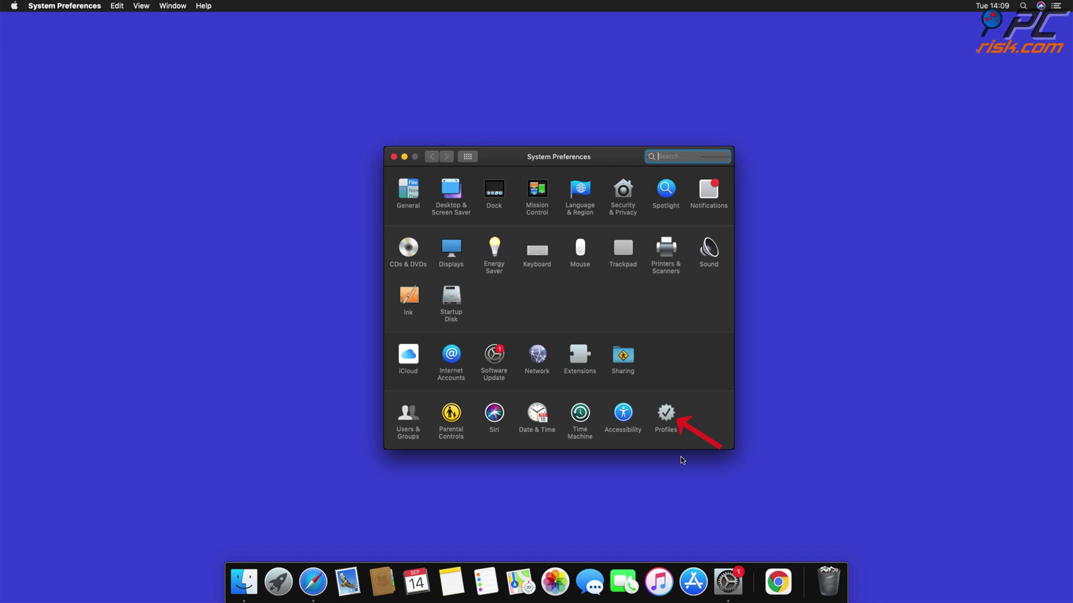
{"action": "left_click", "coordinate": [662, 429]}
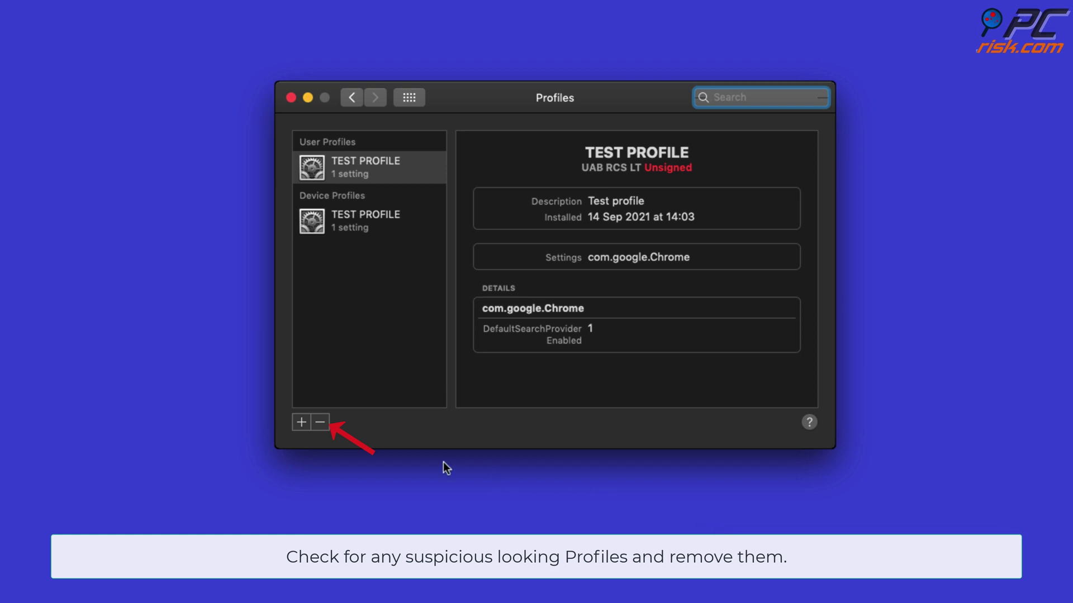
{"action": "left_click", "coordinate": [319, 422]}
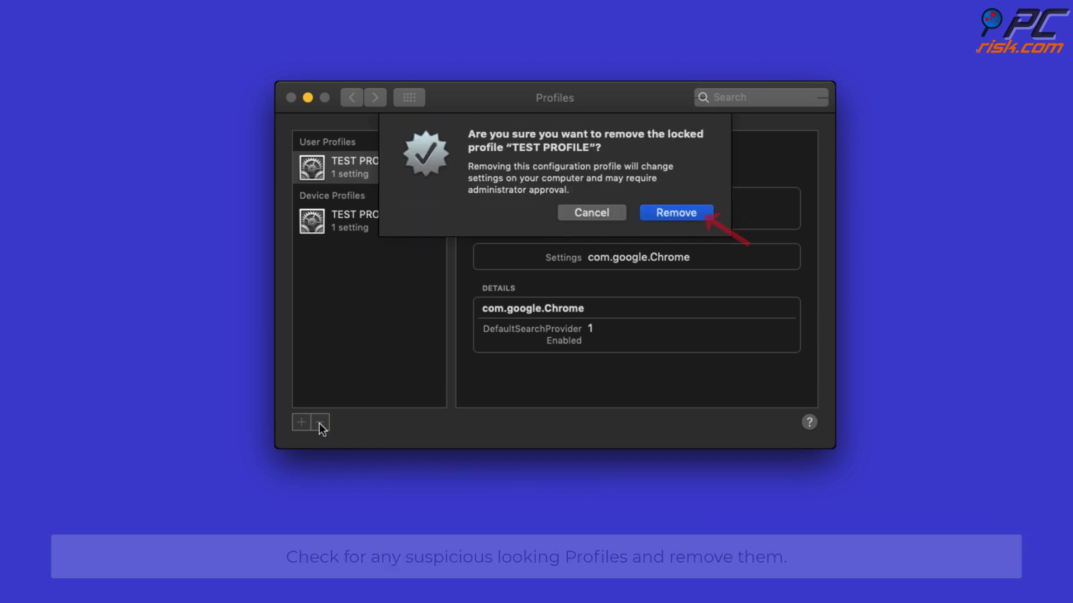
{"action": "left_click", "coordinate": [687, 219]}
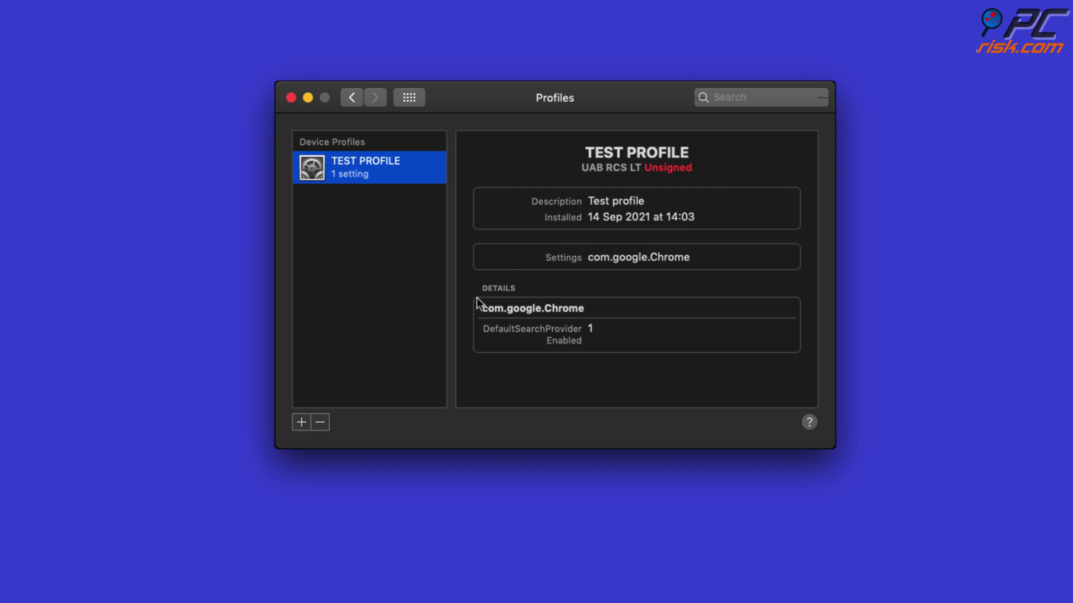
{"action": "left_click", "coordinate": [327, 423]}
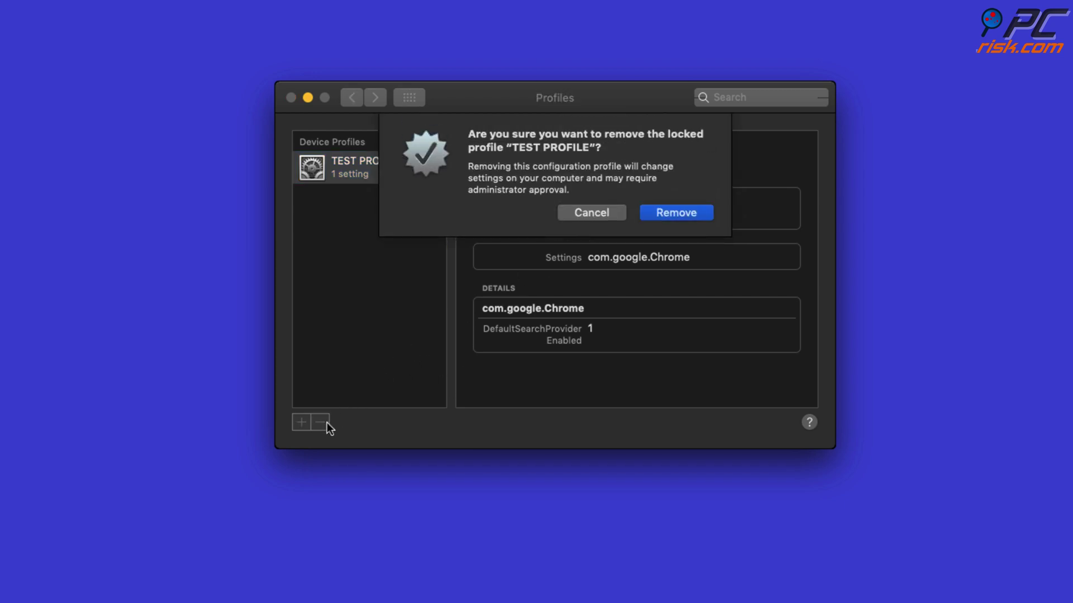
{"action": "left_click", "coordinate": [669, 214]}
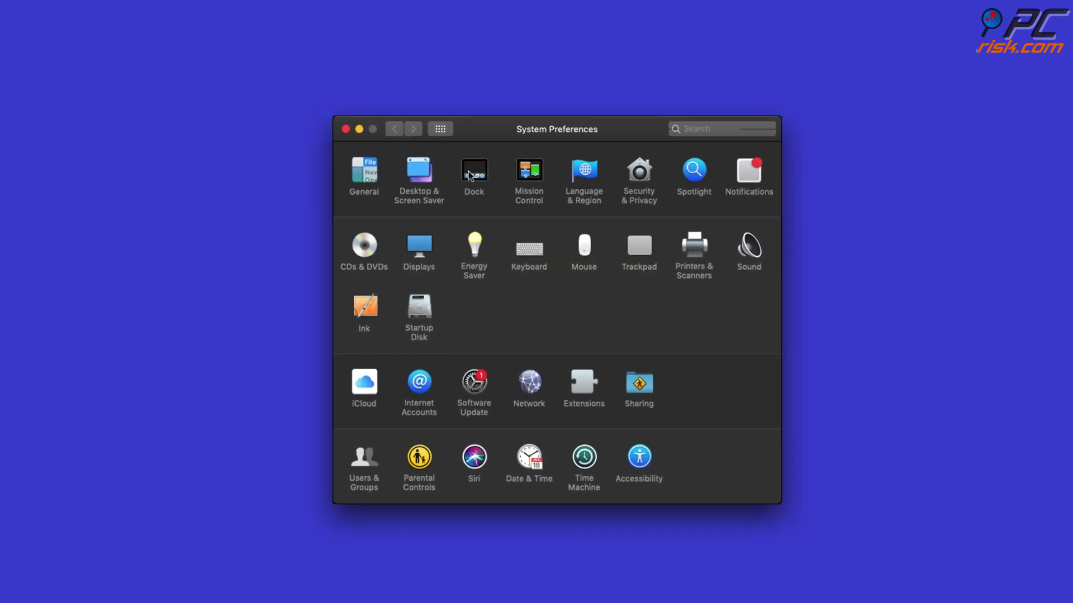
{"action": "key", "text": "super+q"}
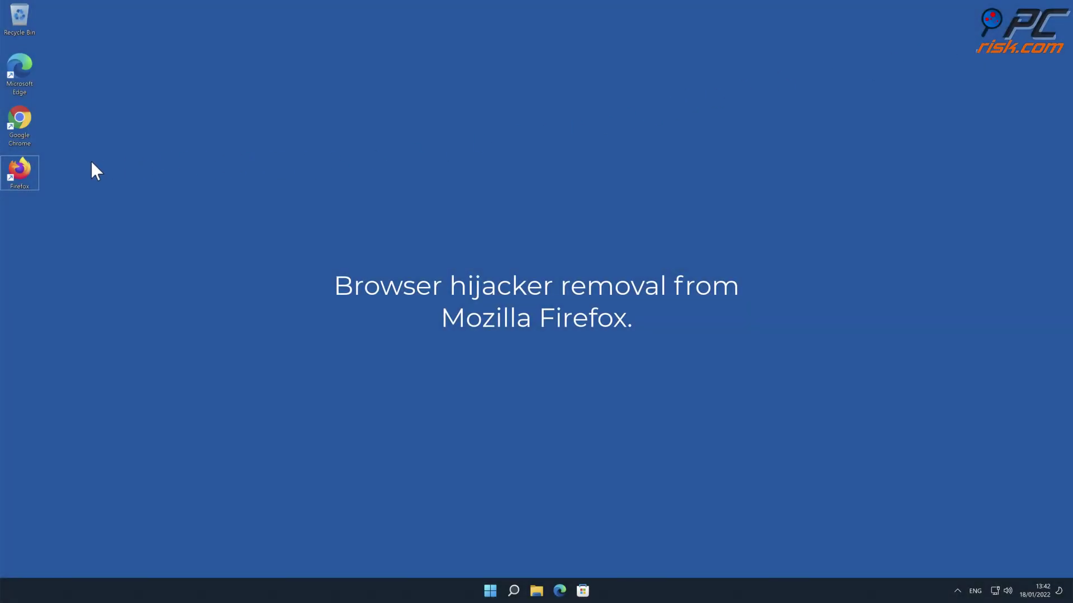
- Launch Firefox from its desktop shortcut
{"action": "double_click", "coordinate": [28, 171]}
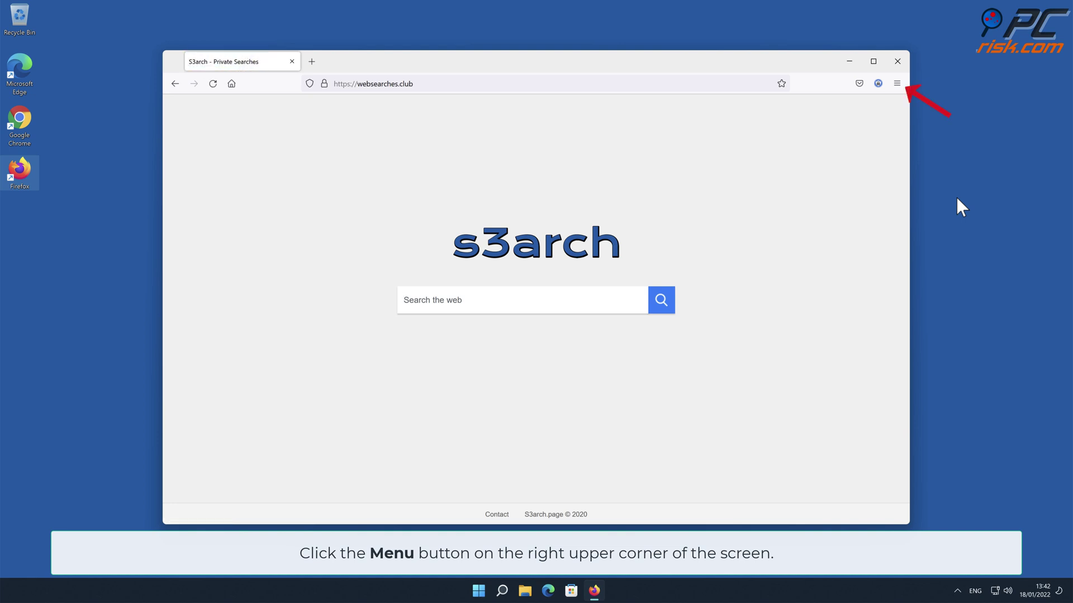
- Remove the Safe Browsing extension from Firefox's Add-ons Manager
{"action": "left_click", "coordinate": [897, 84]}
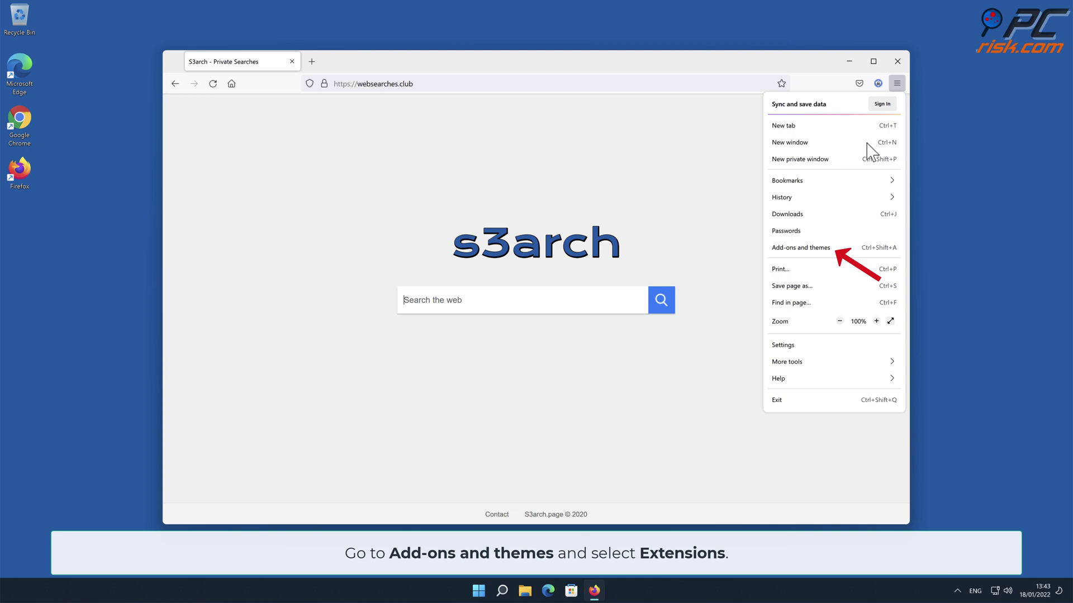
{"action": "left_click", "coordinate": [844, 249]}
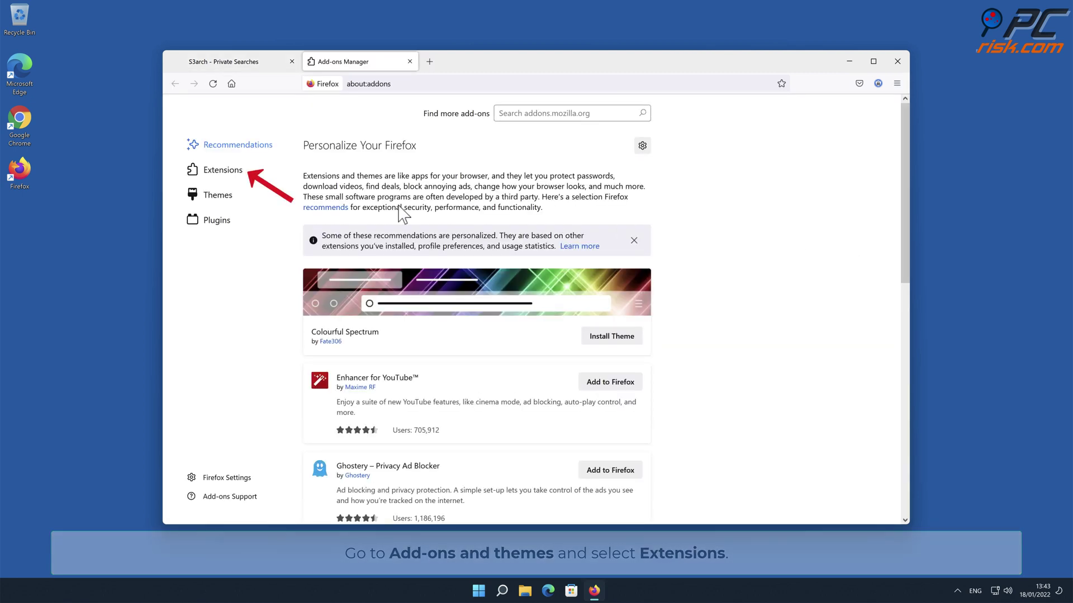
{"action": "left_click", "coordinate": [239, 171]}
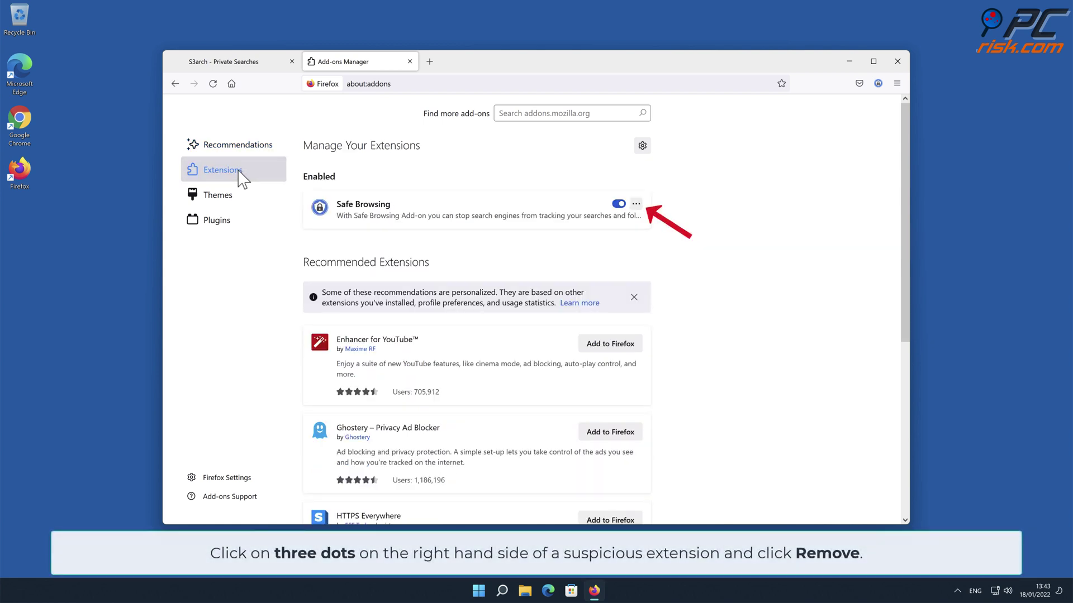
{"action": "left_click", "coordinate": [636, 204]}
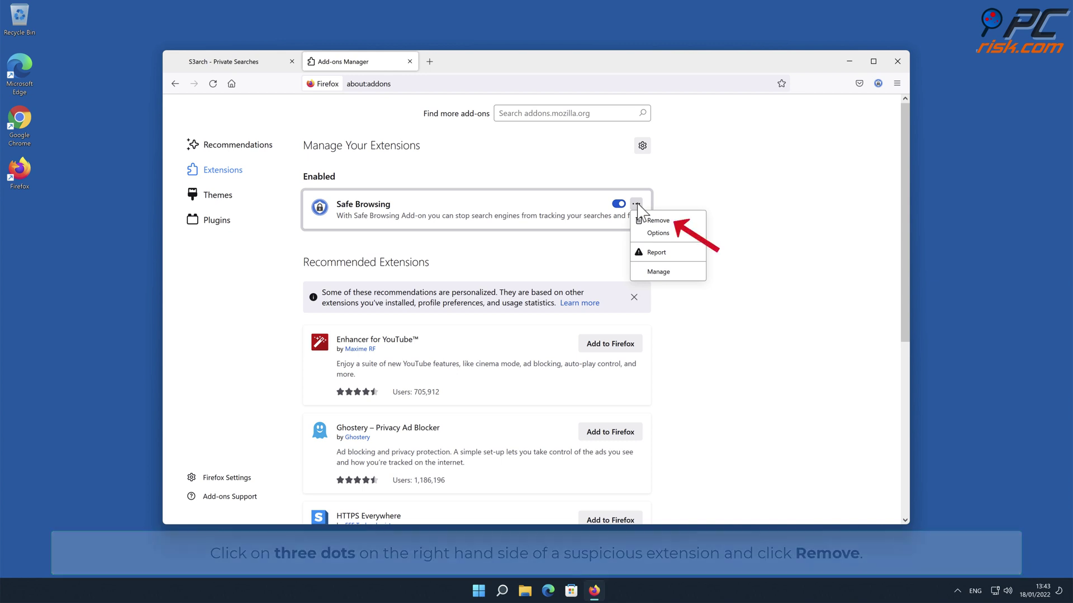
{"action": "left_click", "coordinate": [654, 221]}
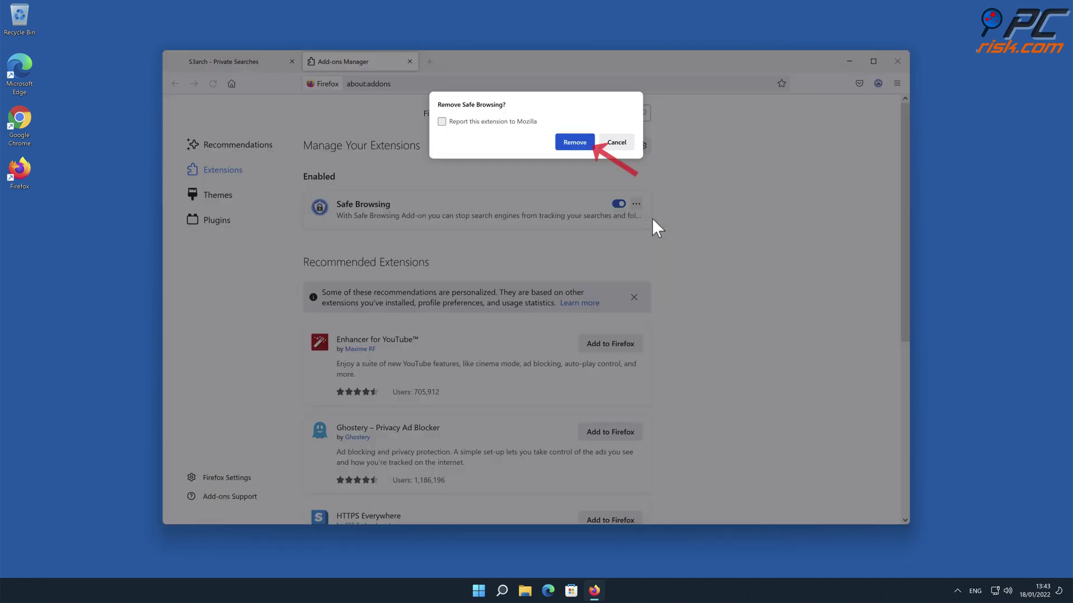
{"action": "left_click", "coordinate": [579, 145]}
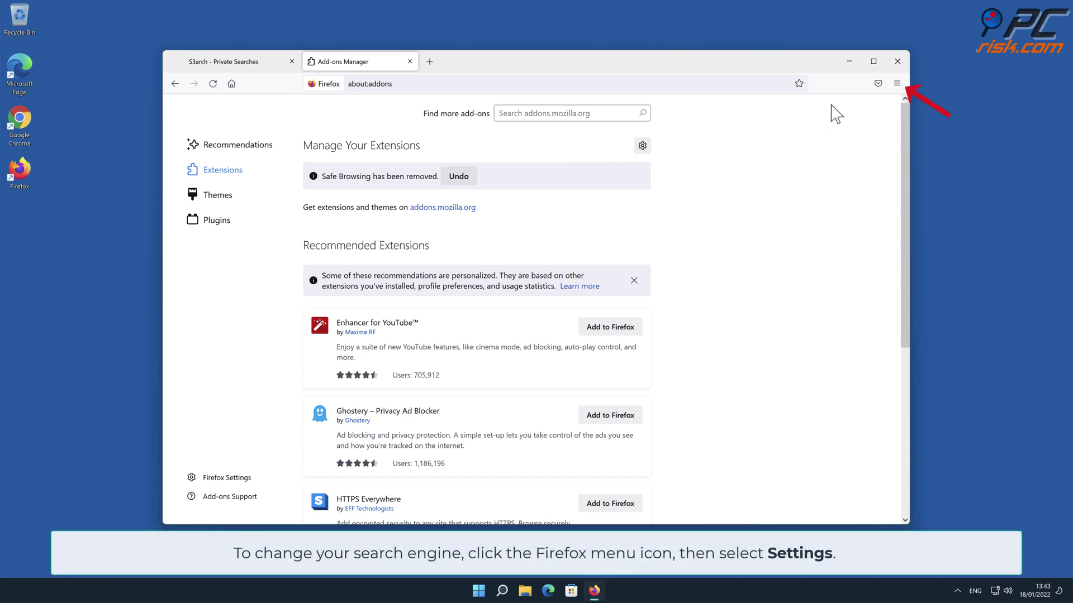
- Make Google Firefox's default search engine instead of Amazon.com, then view the Home settings
{"action": "left_click", "coordinate": [896, 84]}
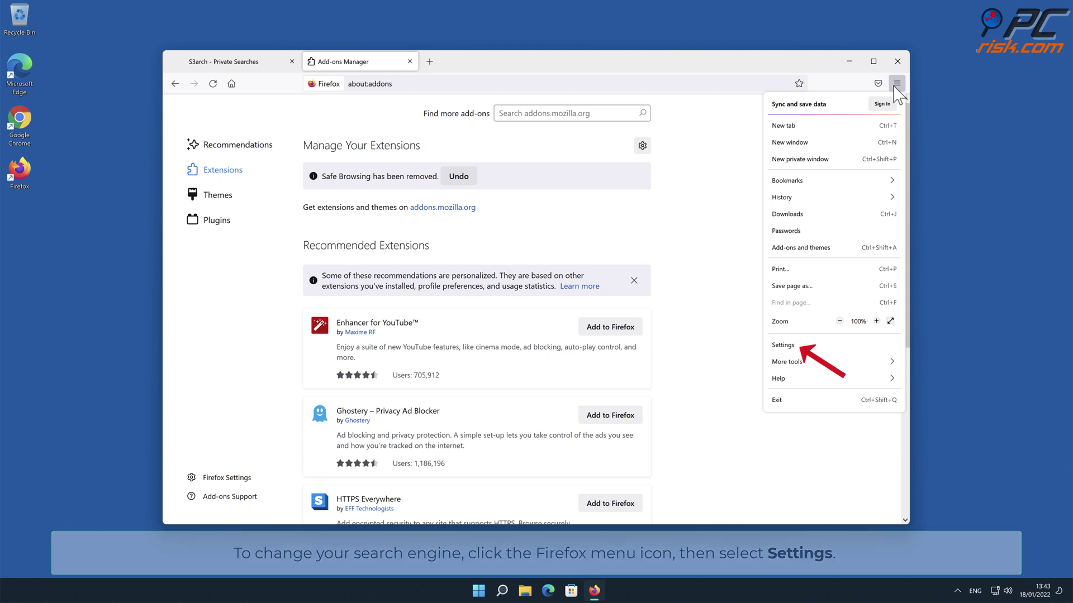
{"action": "left_click", "coordinate": [794, 347]}
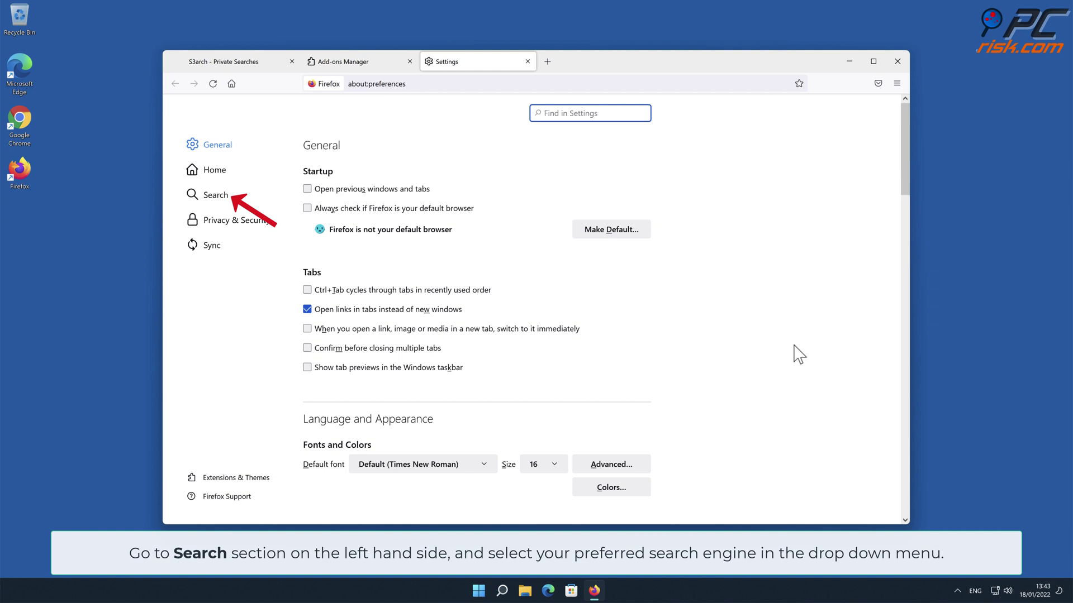
{"action": "left_click", "coordinate": [215, 199]}
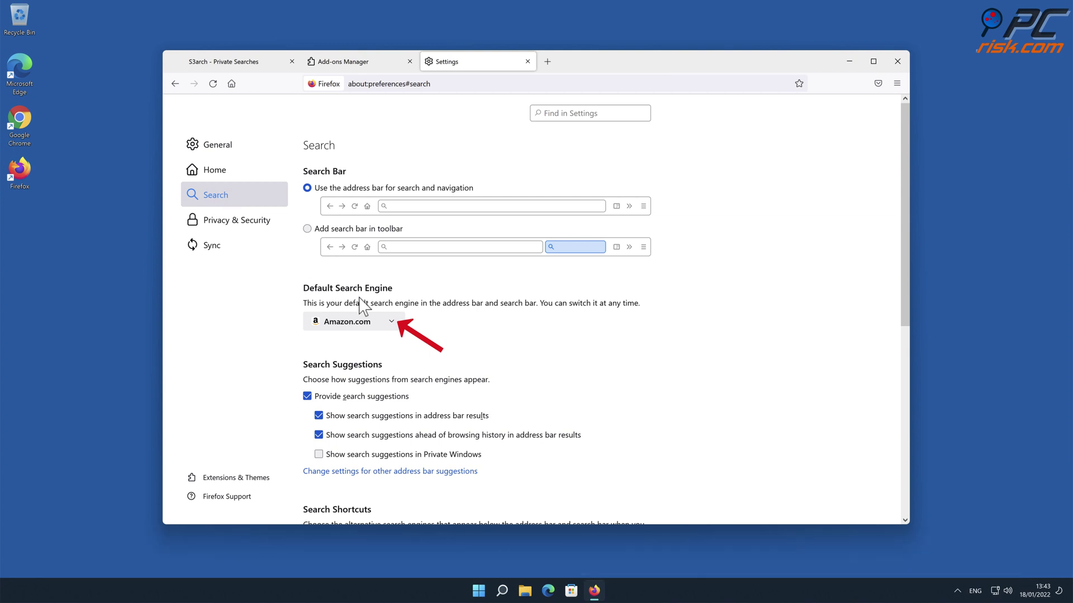
{"action": "left_click", "coordinate": [391, 322]}
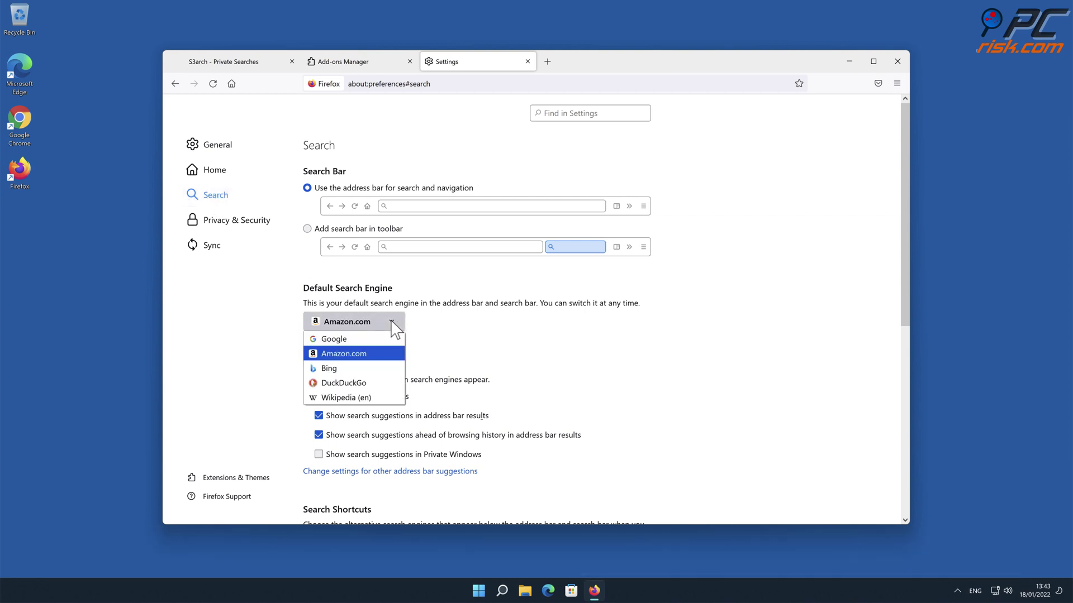
{"action": "left_click", "coordinate": [364, 342]}
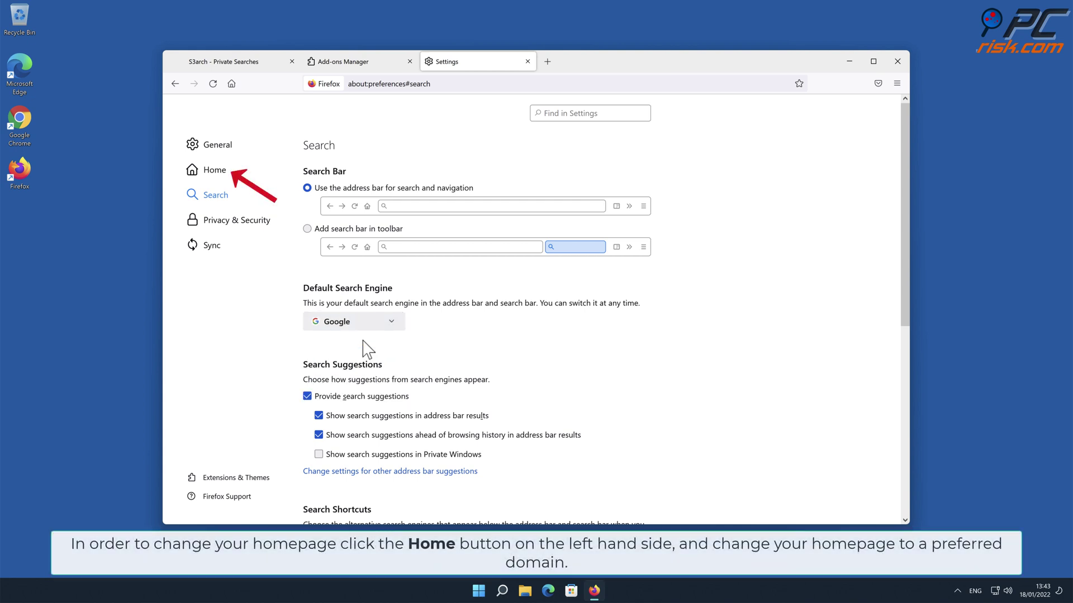
{"action": "left_click", "coordinate": [215, 175]}
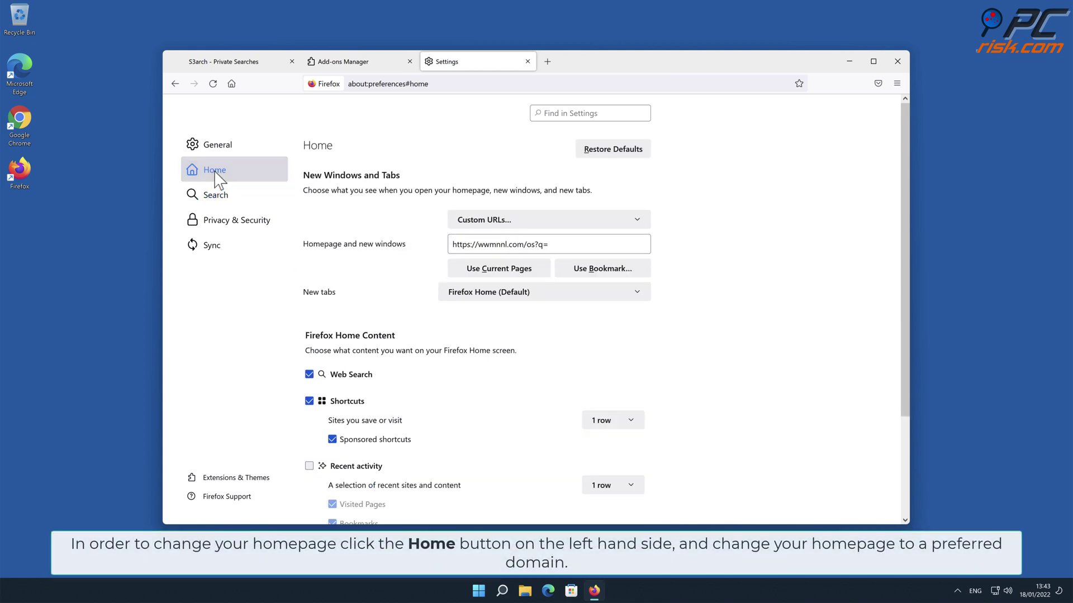